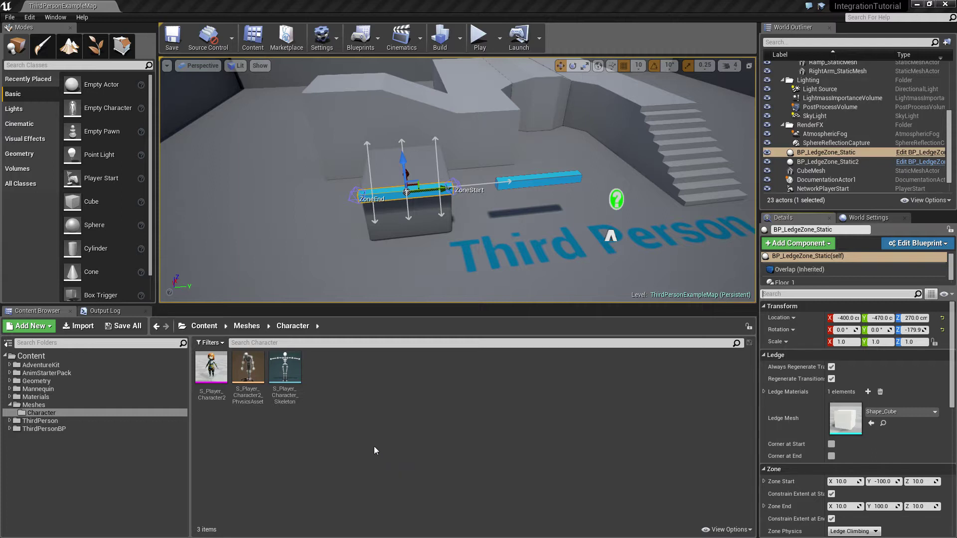
- Open S_Player_Character_Skeleton, show its advanced options, and recursively set translation retargeting to Skeleton from the Root bone down
double_click(285, 368)
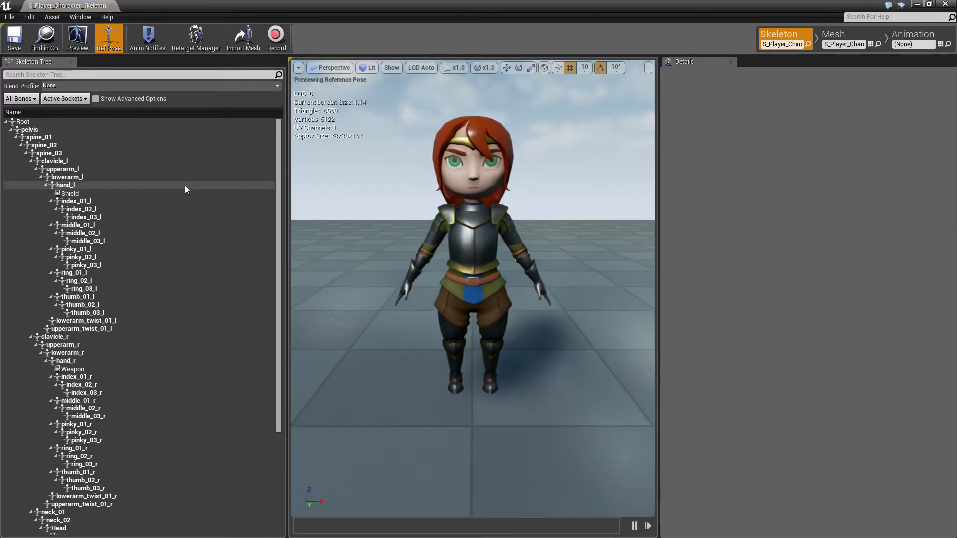
click(96, 99)
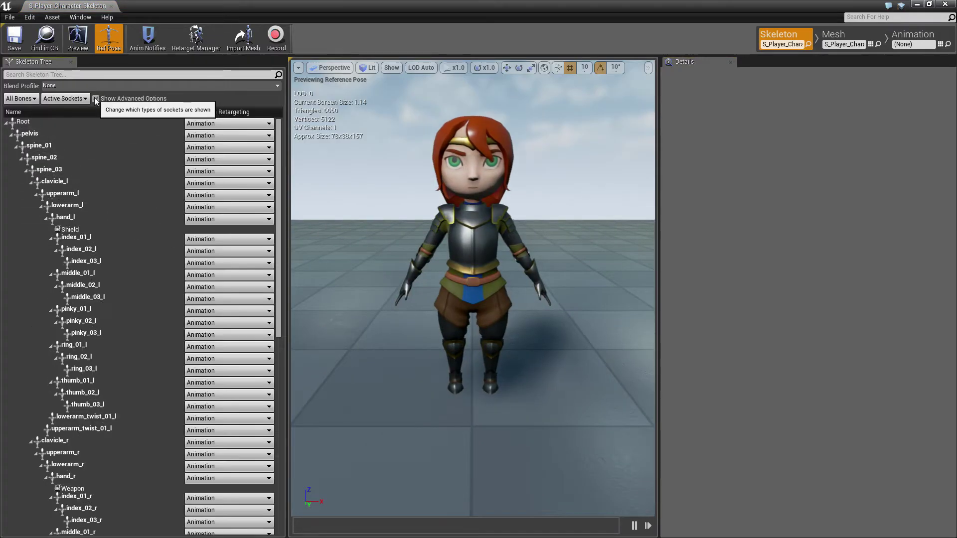
right_click(131, 122)
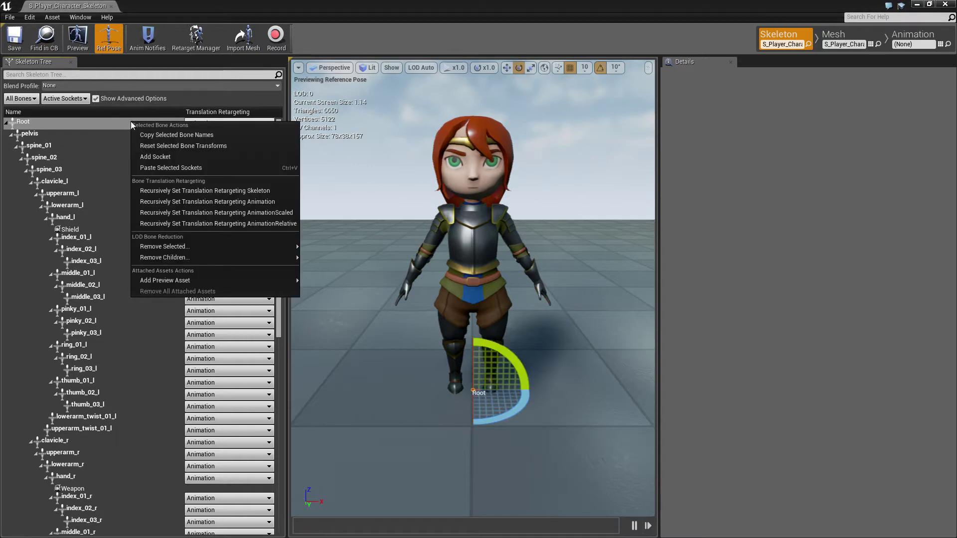
click(193, 191)
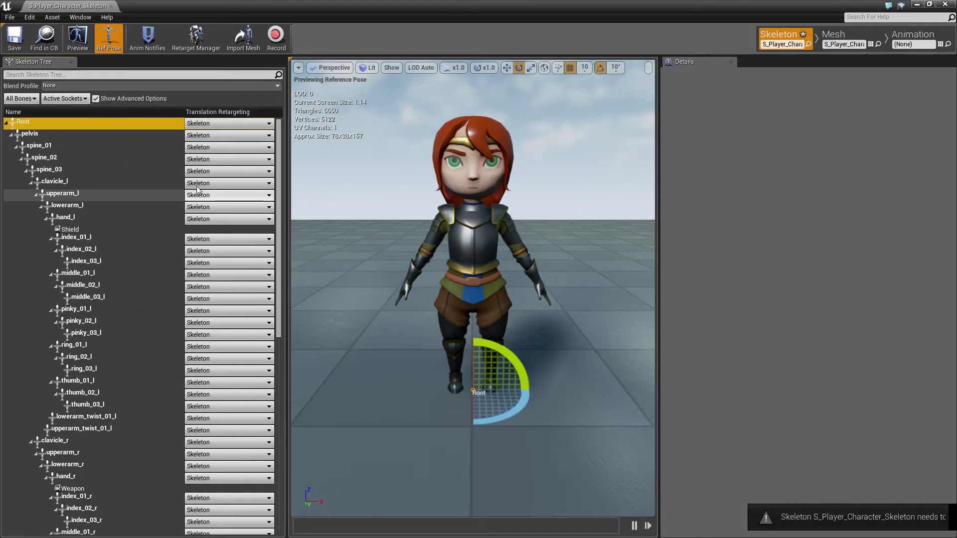
- Set translation retargeting to Animation for the Root bone and Animation Scaled for the pelvis, and save the skeleton
click(232, 123)
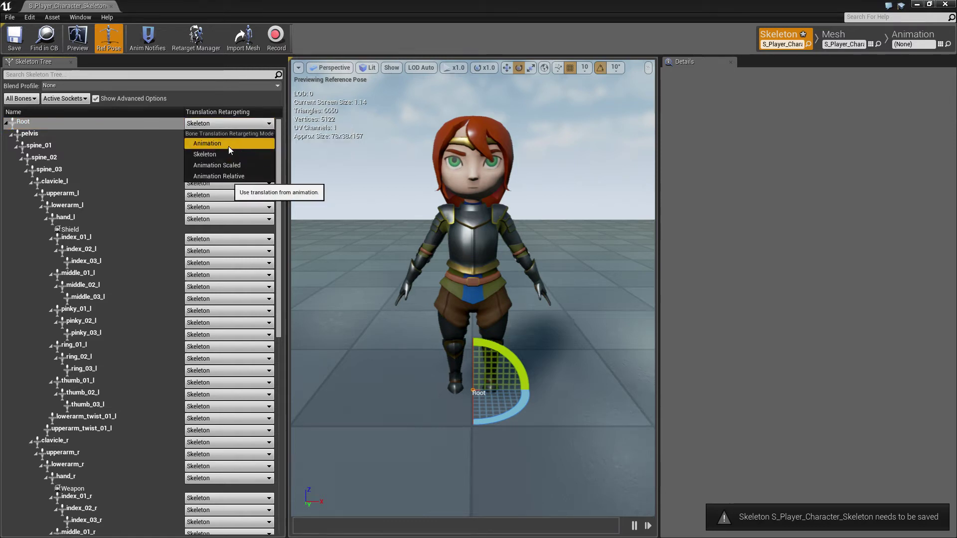
click(228, 144)
click(227, 137)
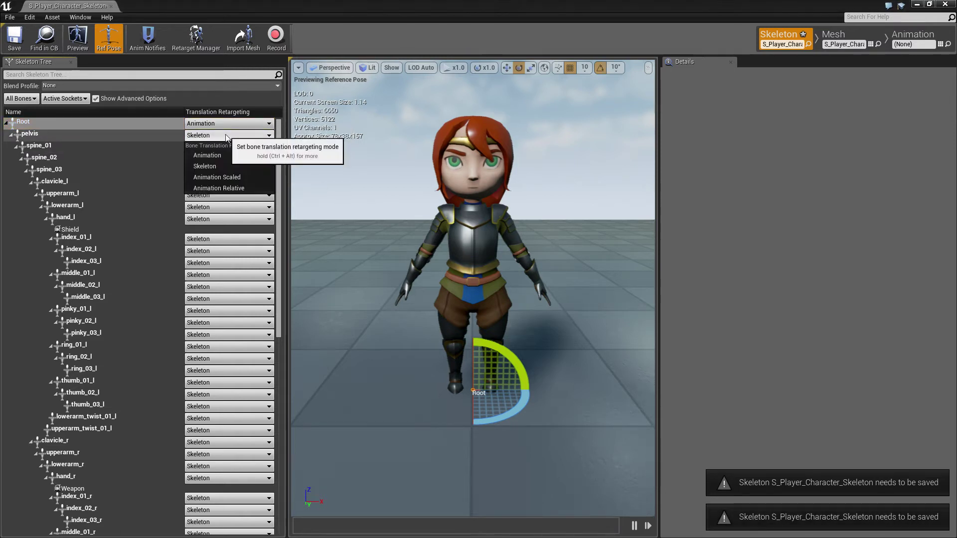
click(221, 178)
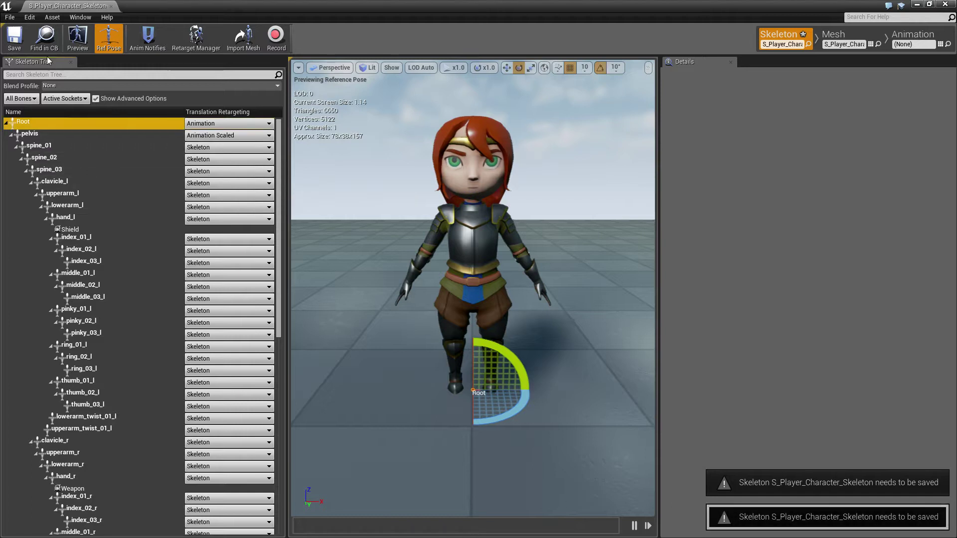
click(20, 41)
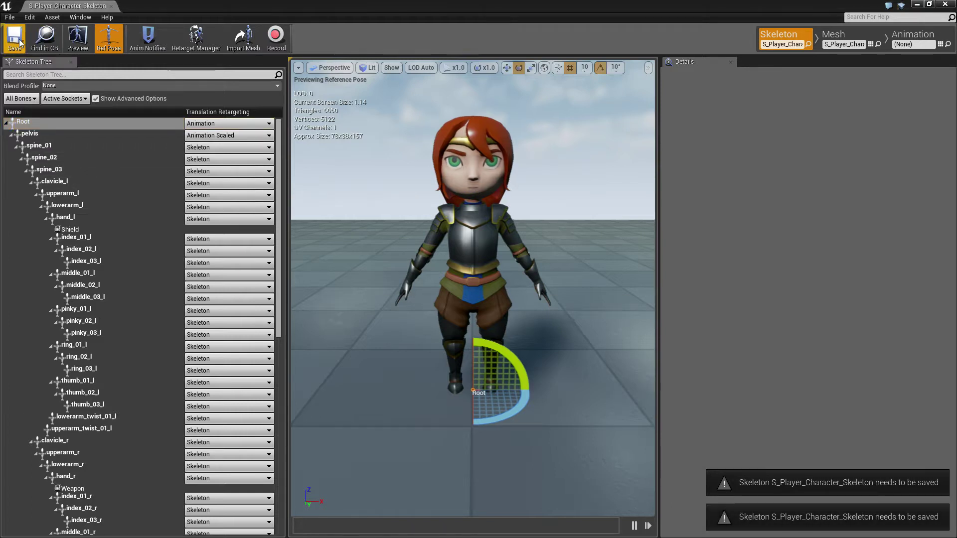
- Assign the Humanoid rig to the skeleton in the Retarget Manager, save the retarget base pose, and close the skeleton editor
click(197, 44)
click(319, 247)
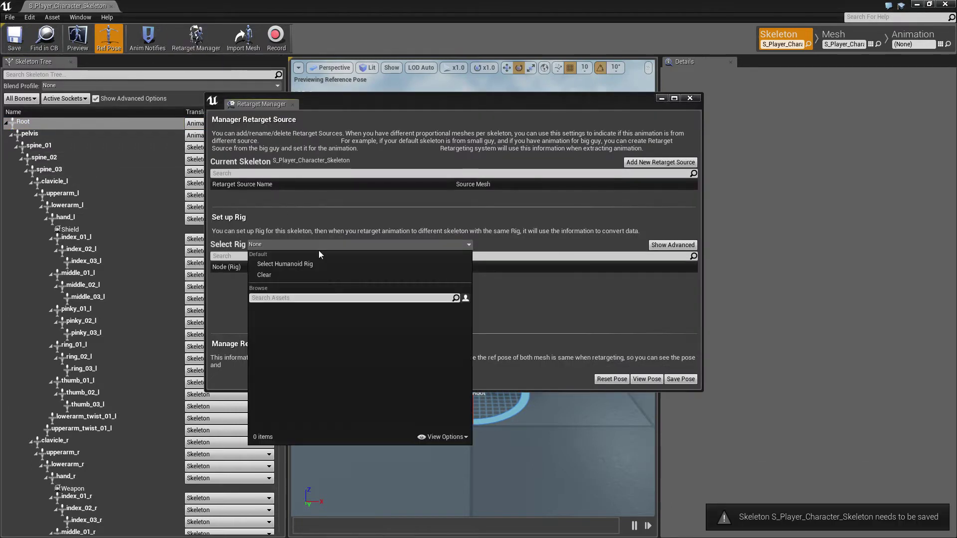
click(310, 264)
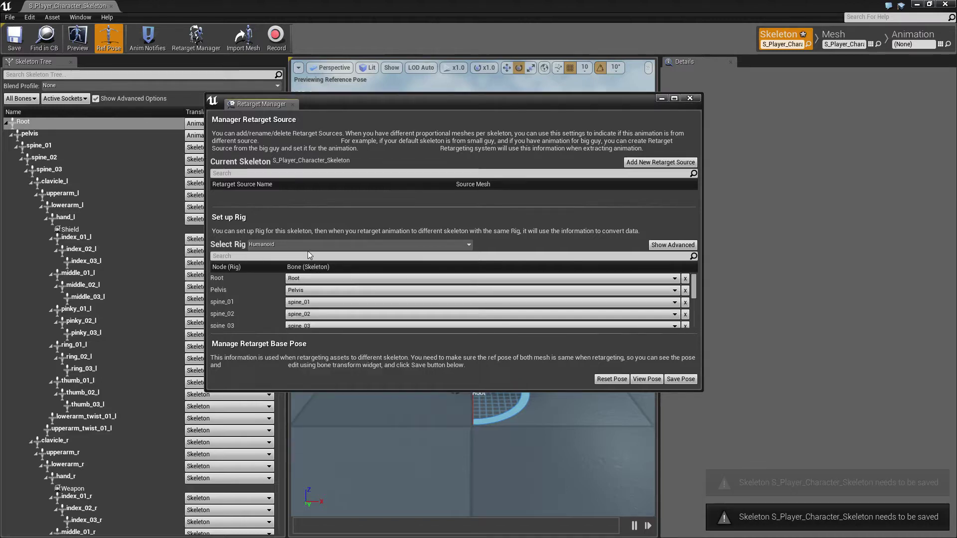
scroll(450, 292, down, 5)
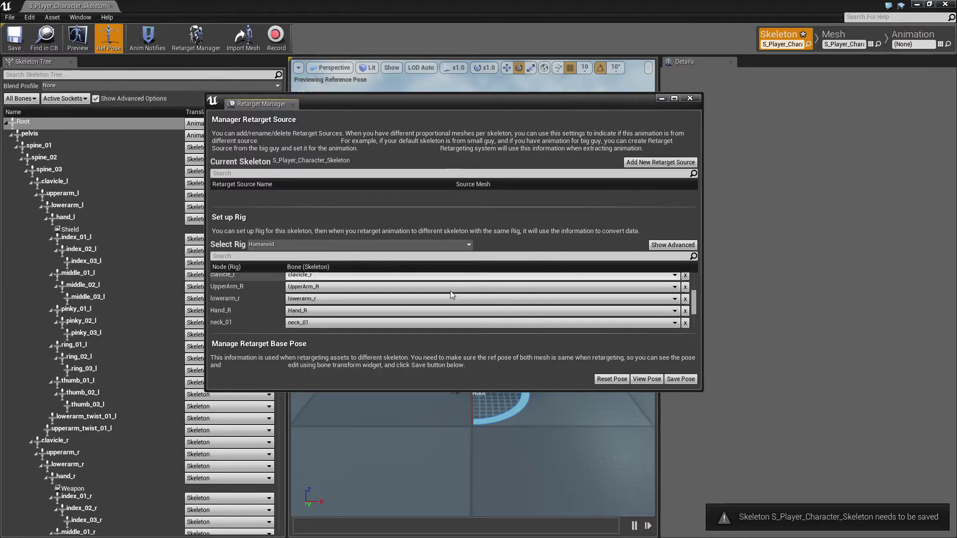
scroll(450, 291, up, 5)
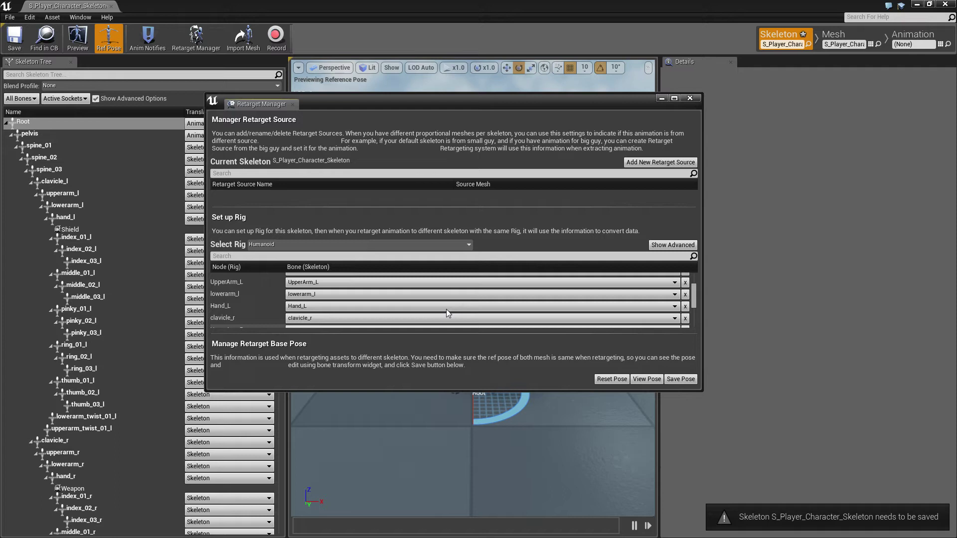
click(681, 380)
click(691, 97)
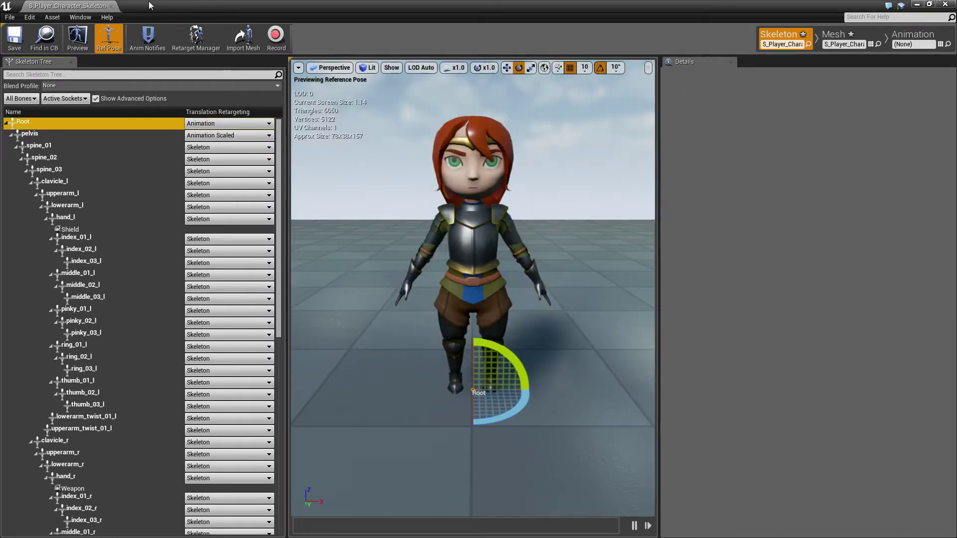
middle_click(60, 4)
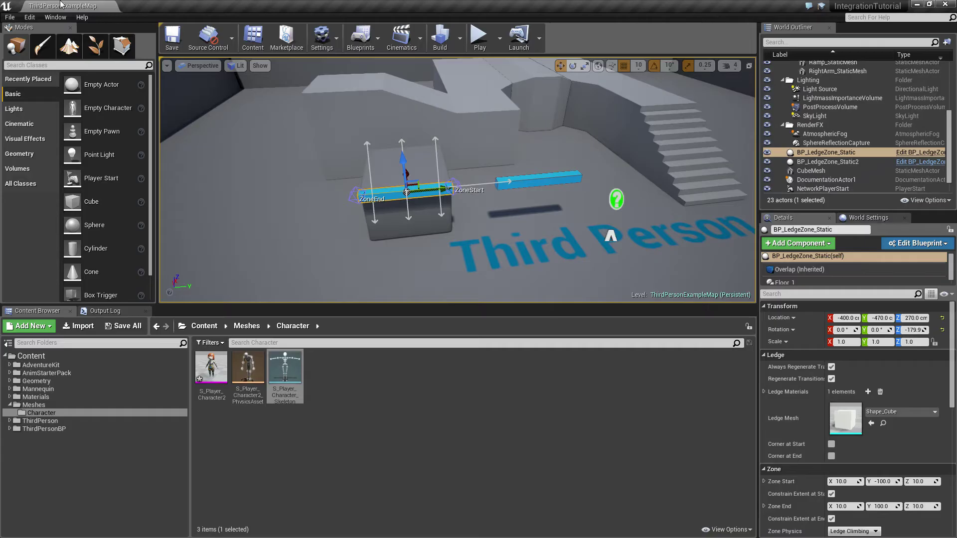
- Browse to the AdventureKit/AK_Core/Characters/Blueprints folder in the project content
click(212, 369)
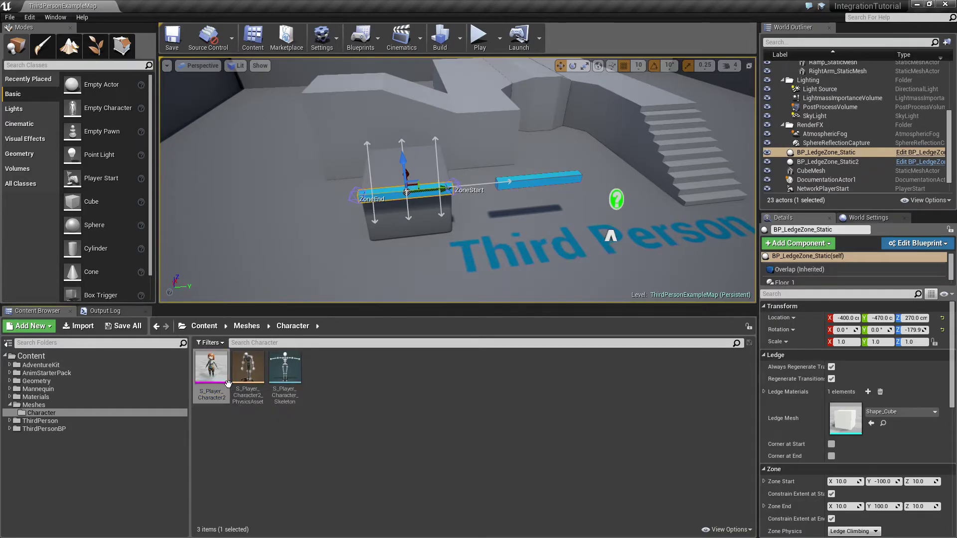
click(9, 366)
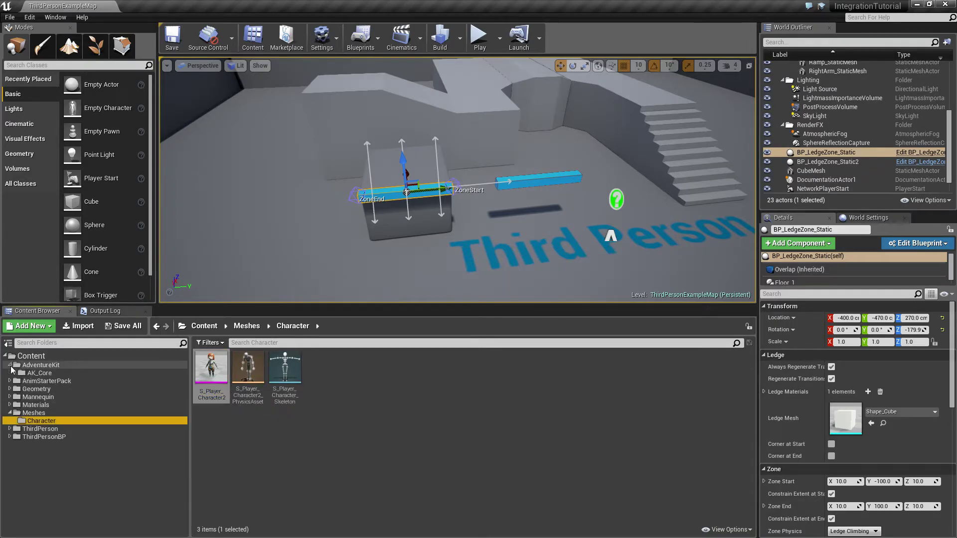
click(34, 367)
double_click(211, 367)
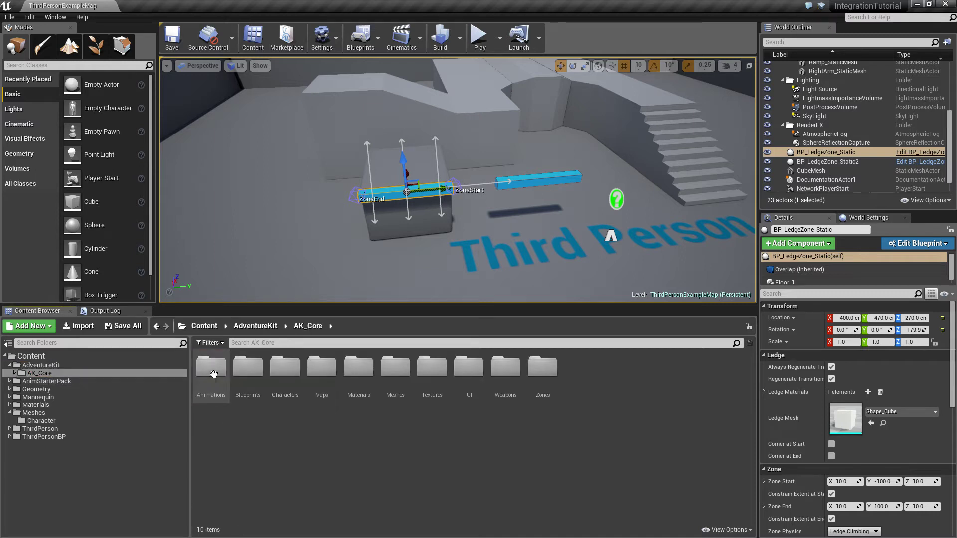
double_click(285, 389)
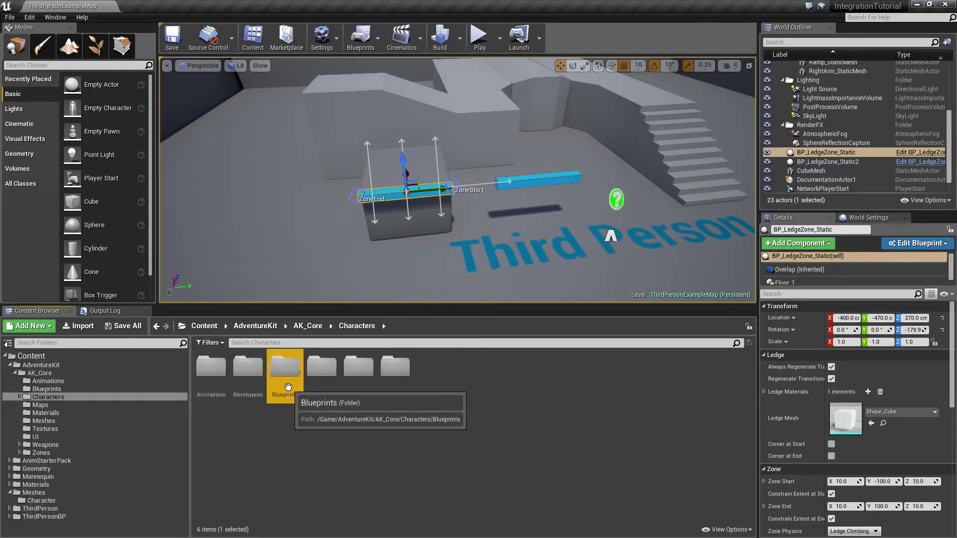
double_click(285, 389)
- Duplicate and retarget the ABP_CH_AdvKitCharacter animation blueprint to S_Player_Character_Skeleton
click(214, 378)
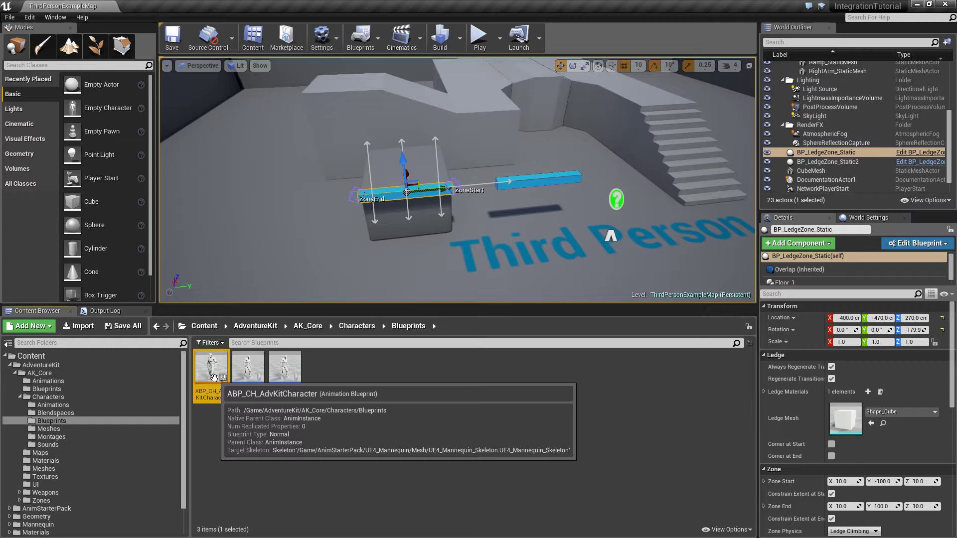
right_click(214, 377)
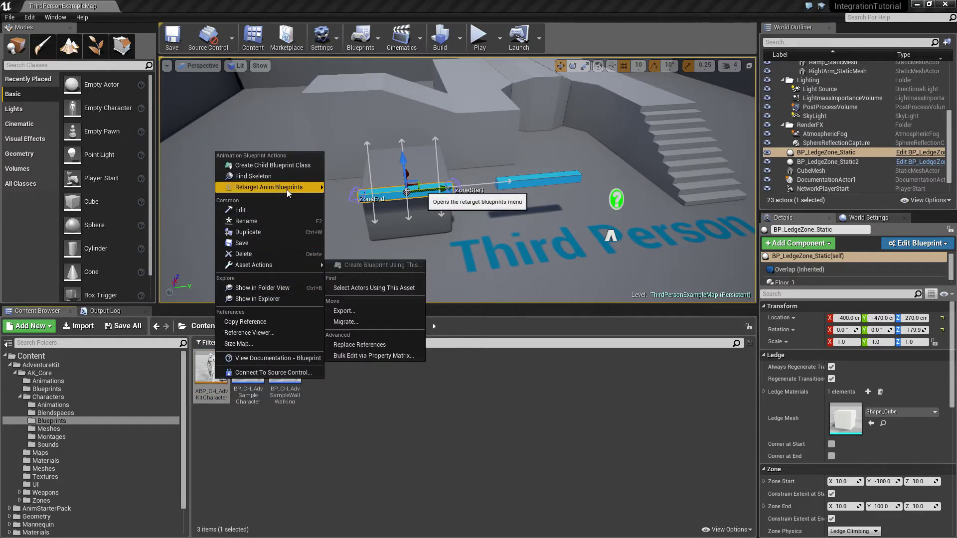
mouse_move(286, 190)
click(328, 190)
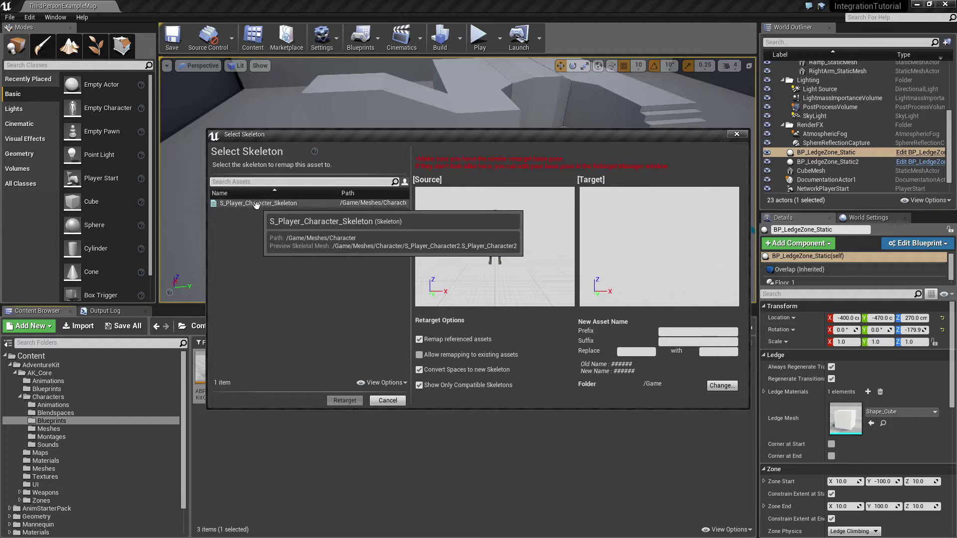
click(257, 204)
click(345, 401)
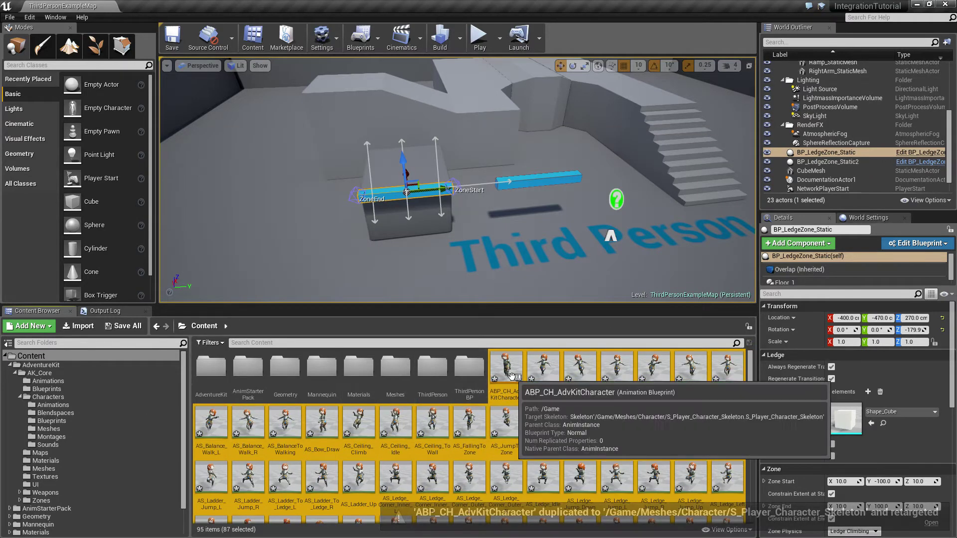
- Rename the retargeted animation blueprint in the Content folder as ABP_CH_AdvKitCharacter_CouchKnight
key(F2)
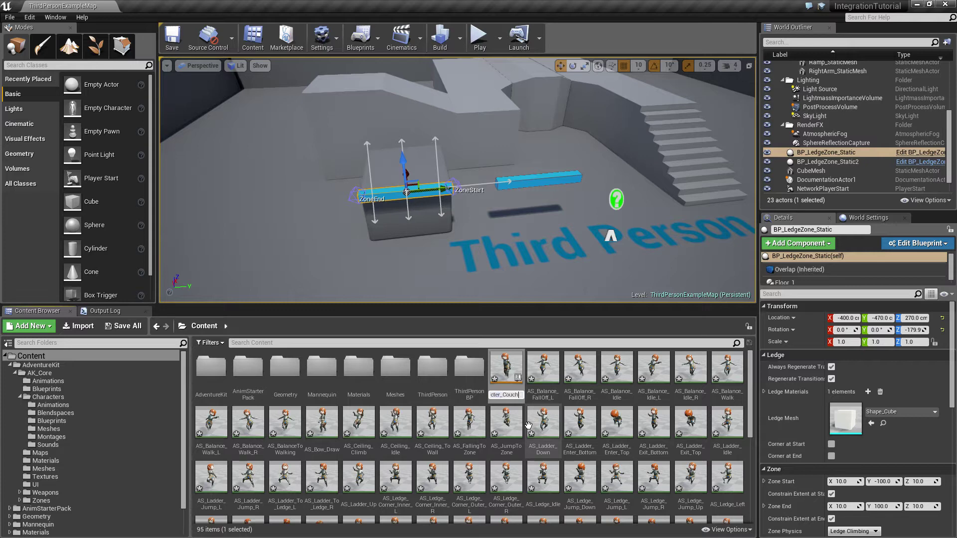
text(CouchKnight)
key(Return)
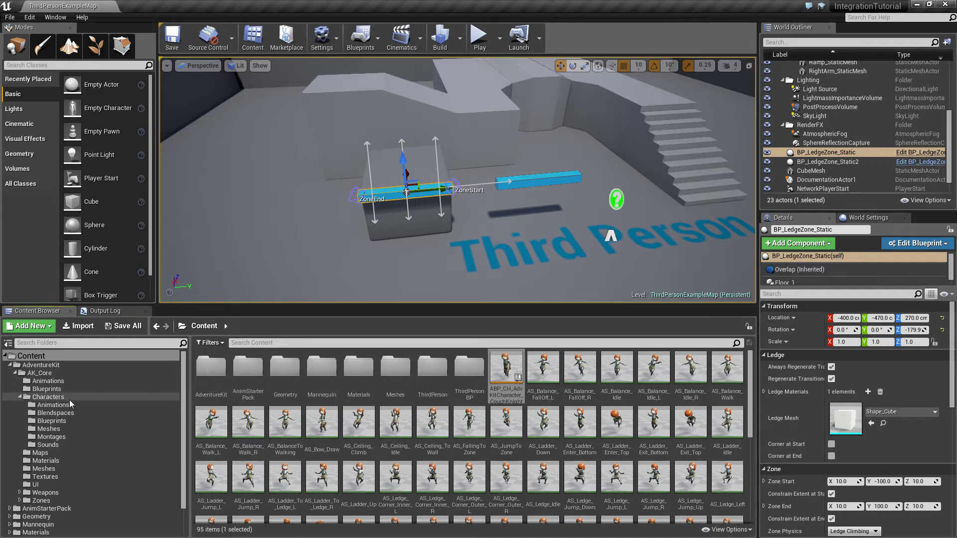
- Duplicate BP_CH_AdvSampleCharacter in the Characters/Blueprints folder and name the copy BP_CouchKnight
click(69, 421)
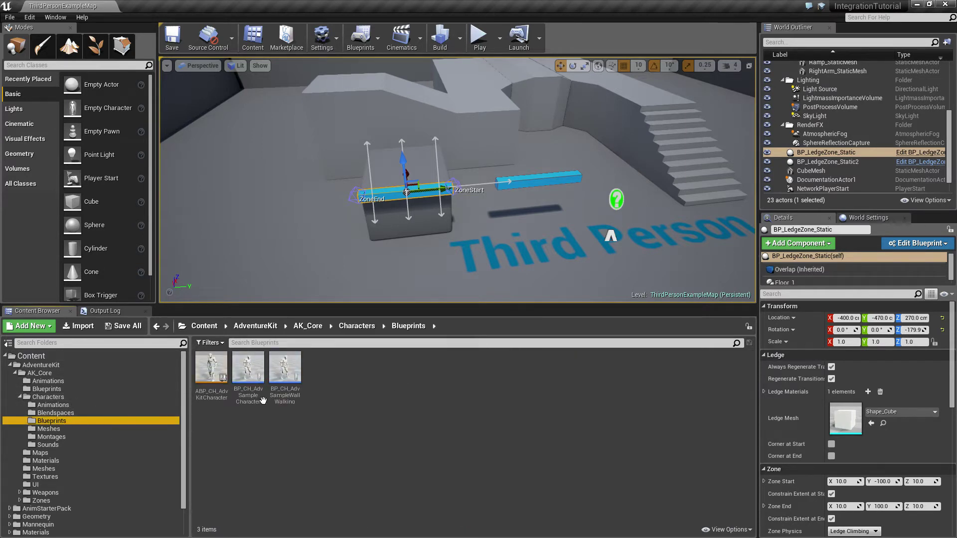
right_click(252, 374)
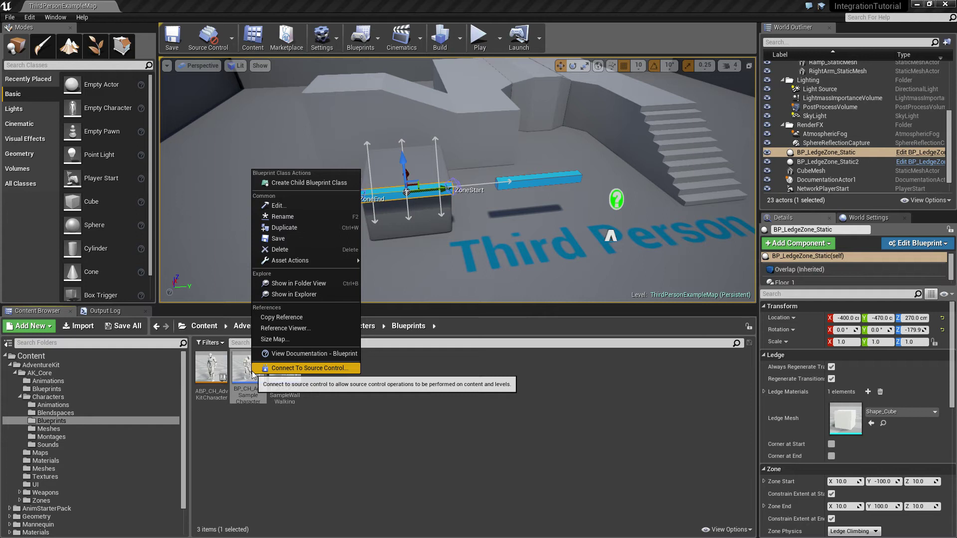
mouse_move(303, 263)
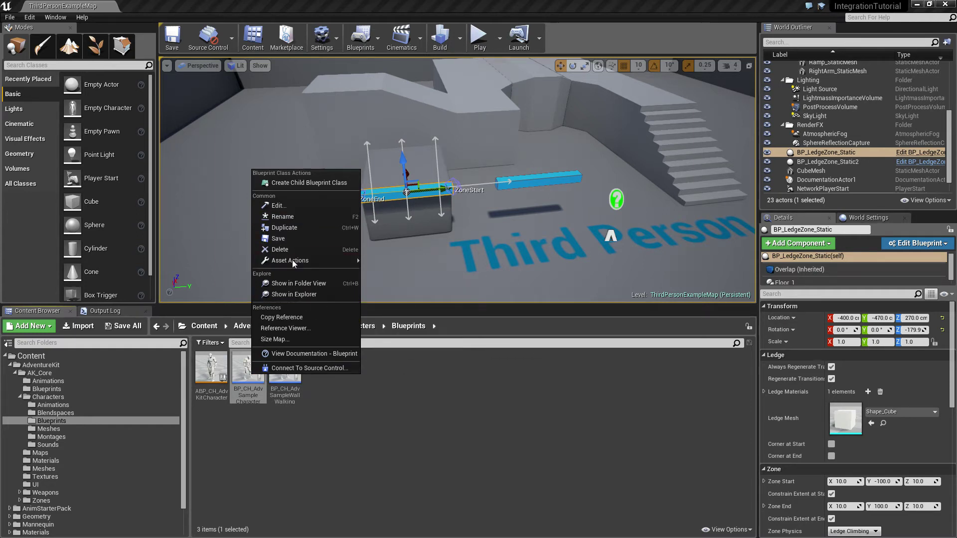
click(298, 228)
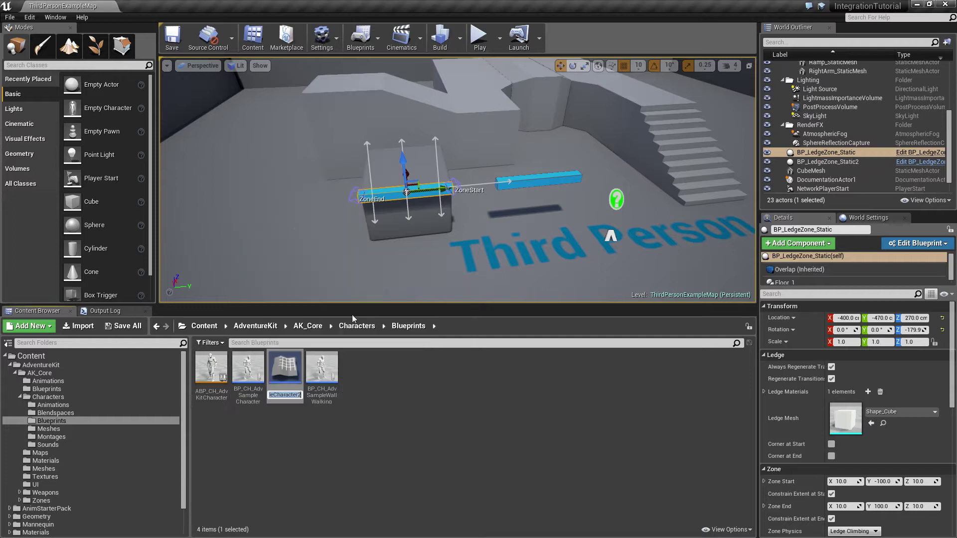
key(Right)
key(BackSpace)
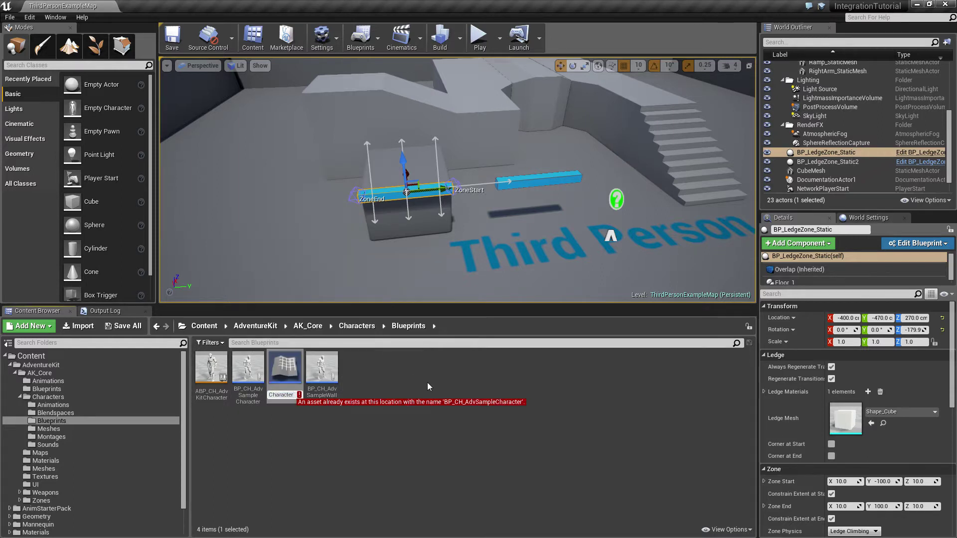
text(_Cou)
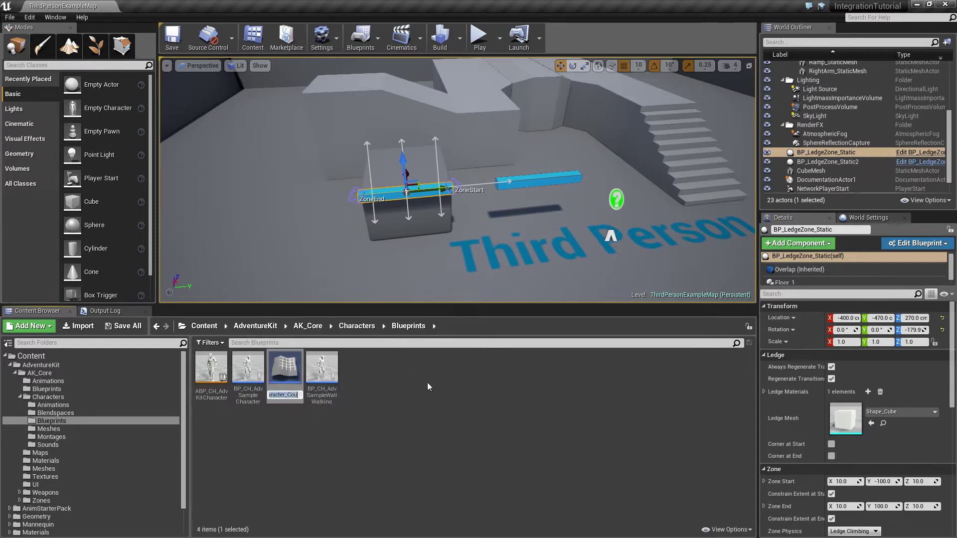
text(ch)
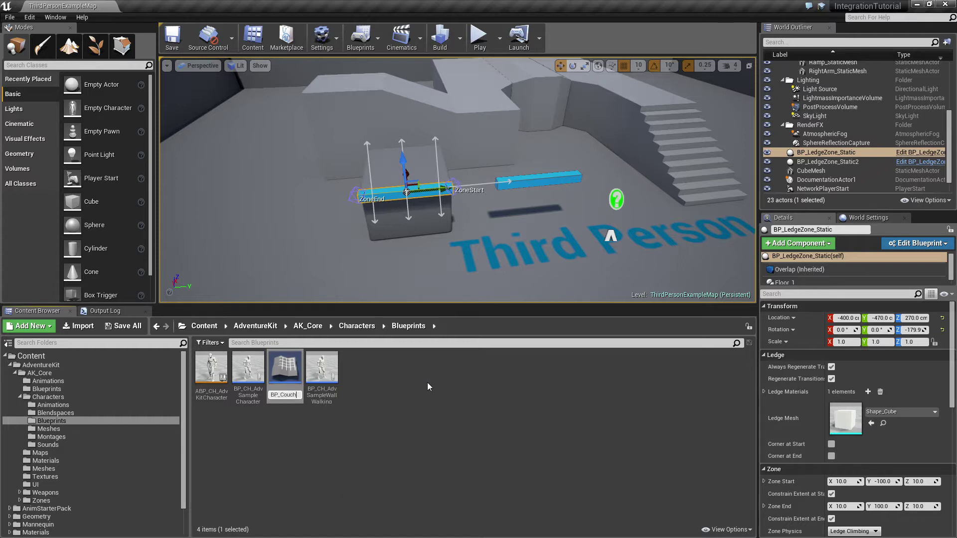
text(Knight)
key(Return)
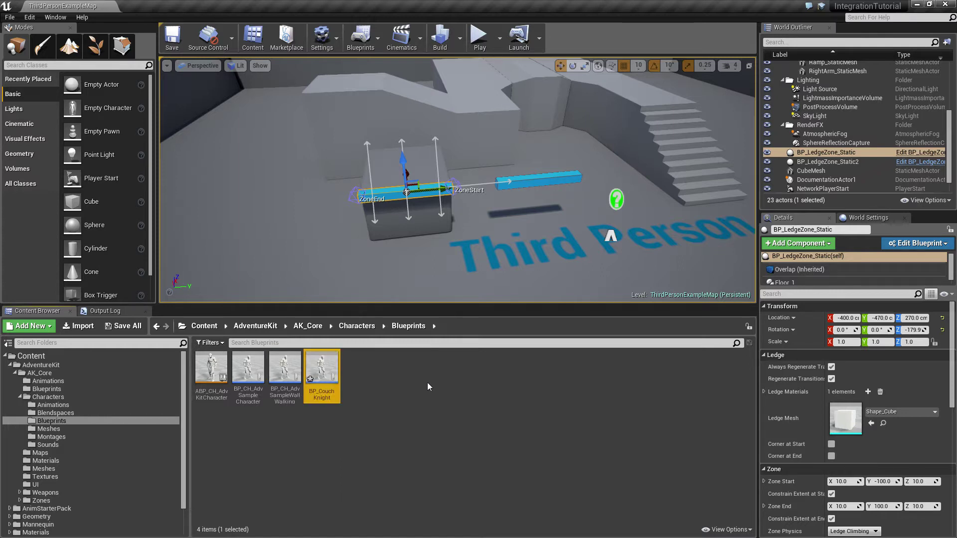
- Open the BP_CouchKnight blueprint and set its Mesh component's skeletal mesh to S_Player_Character2
double_click(321, 372)
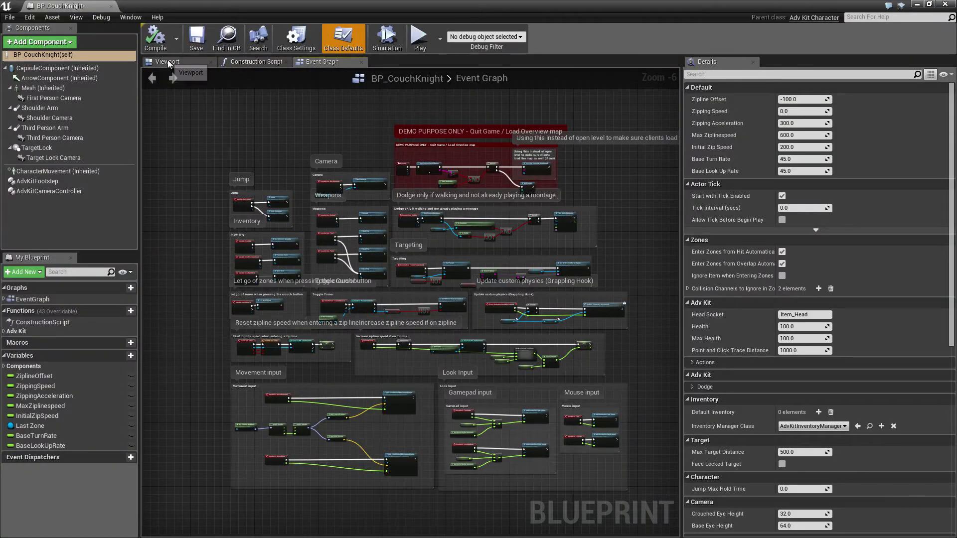
click(168, 63)
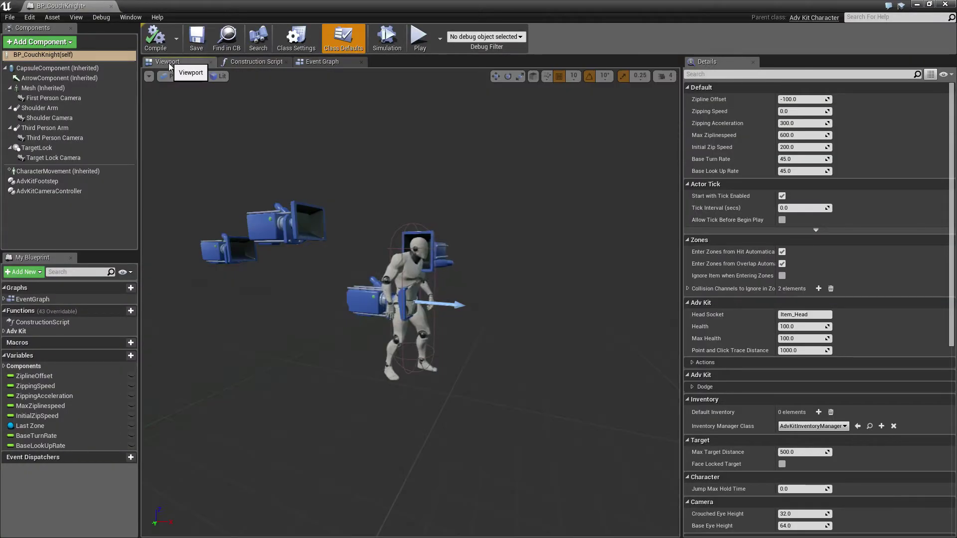
click(398, 263)
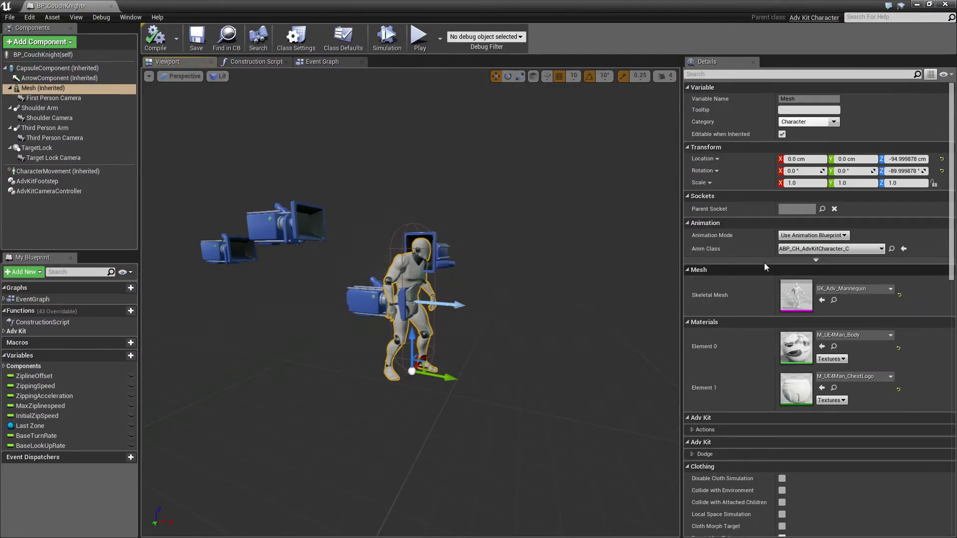
click(812, 246)
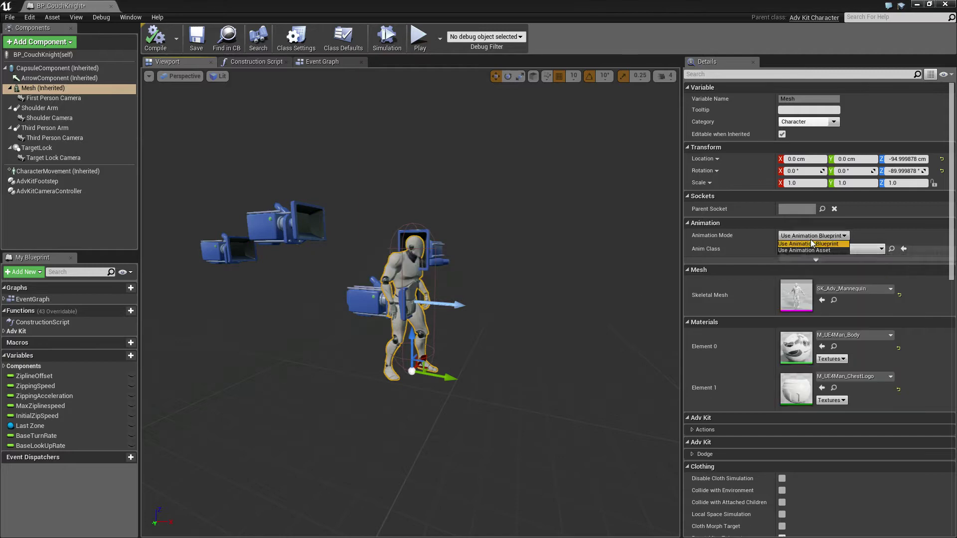
click(843, 289)
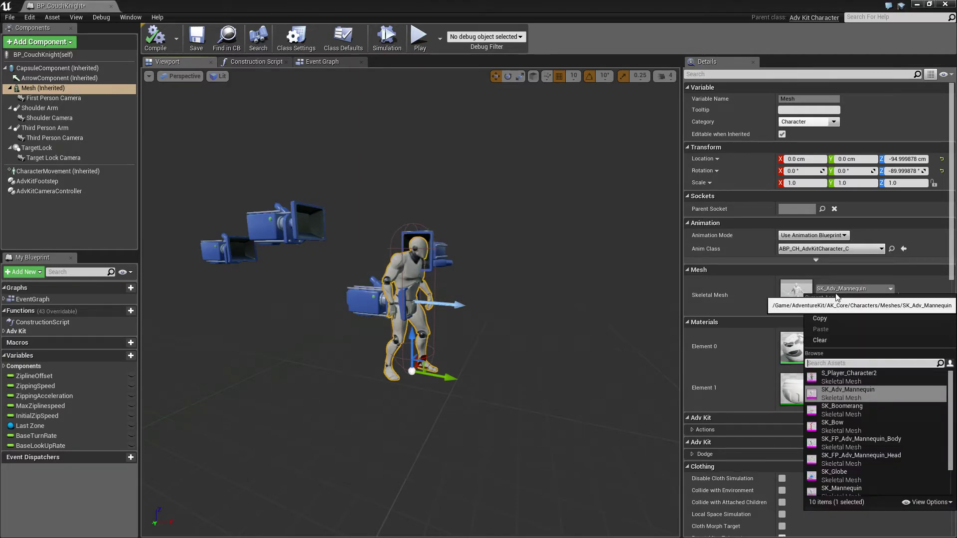
click(844, 374)
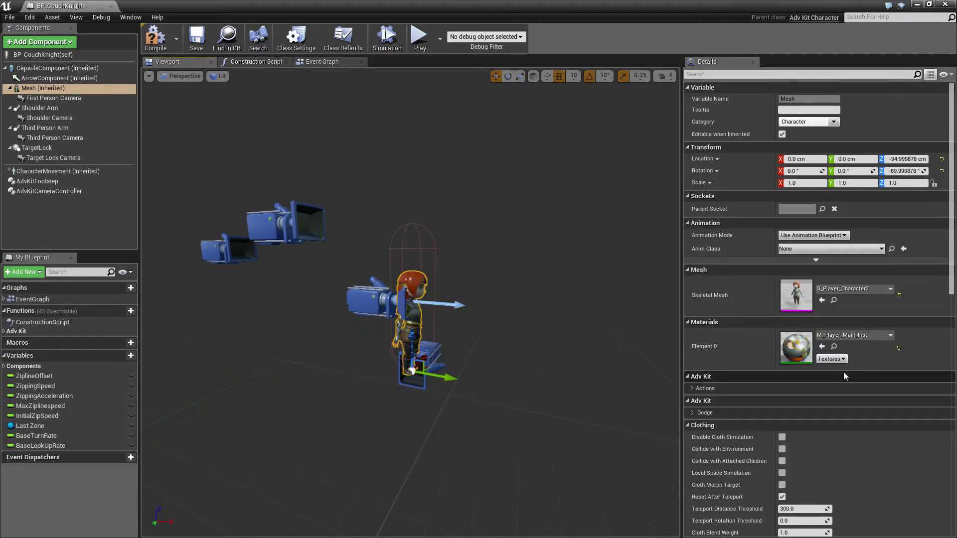
- Set the Mesh component's Anim Class to ABP_CH_AdvKitCharacter_CouchKnight
click(812, 247)
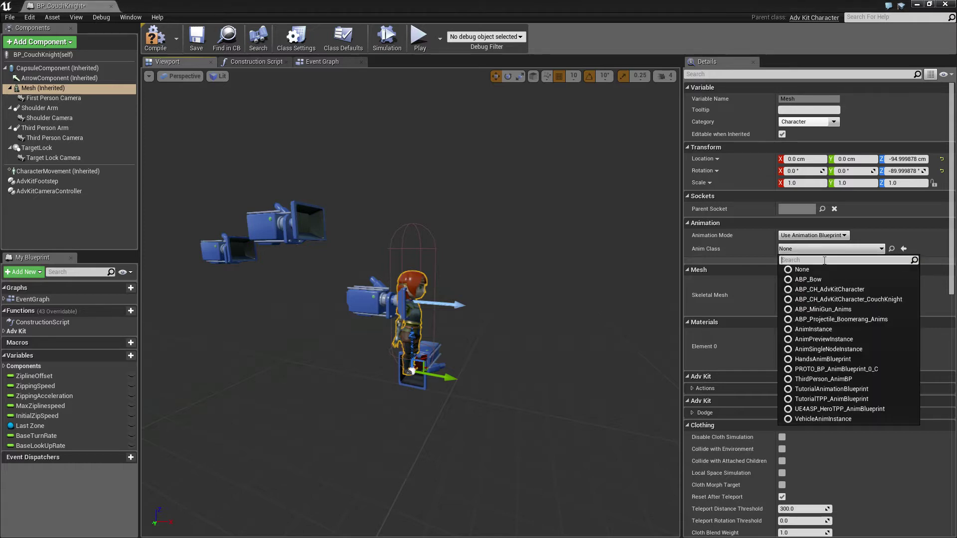
click(838, 299)
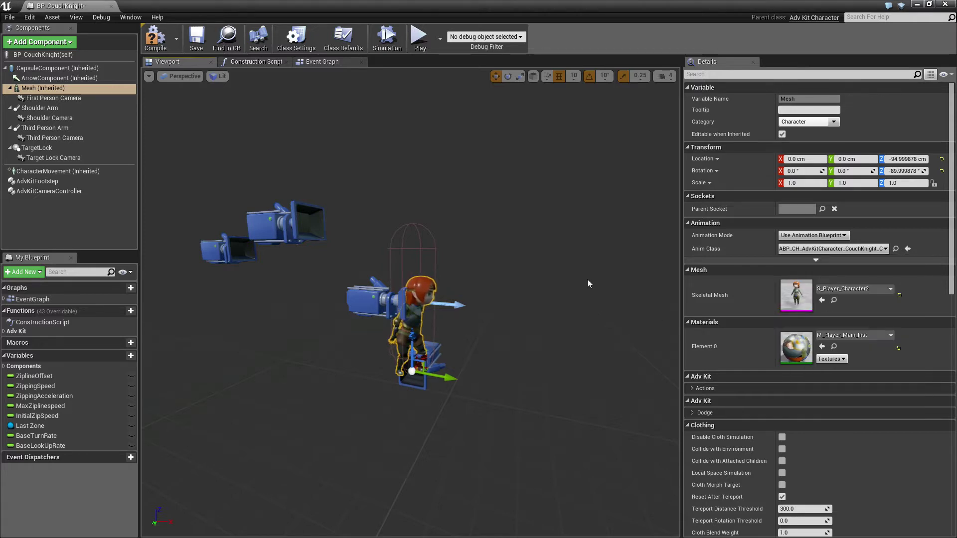
right_drag(588, 284, 443, 220)
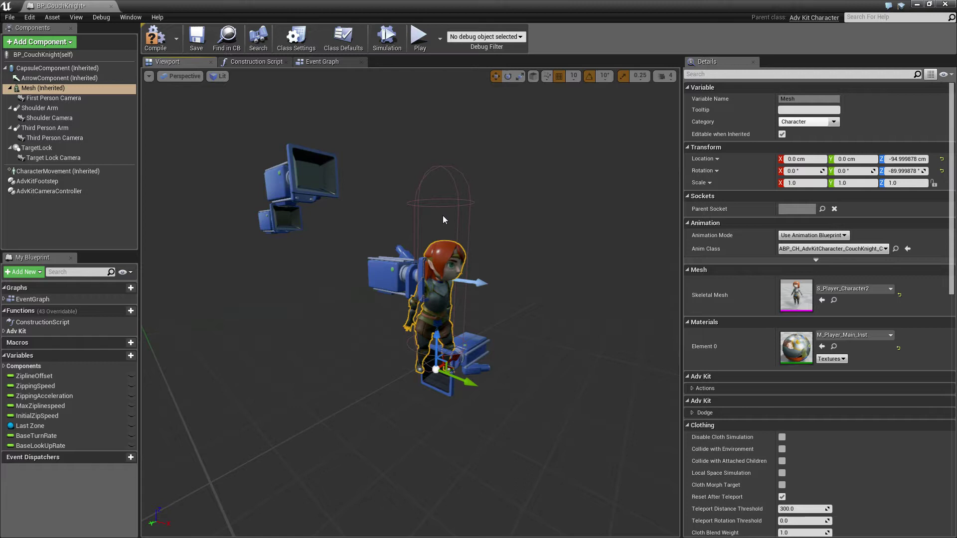
- Set the CapsuleComponent's half height to 70 and its radius to 20
click(469, 204)
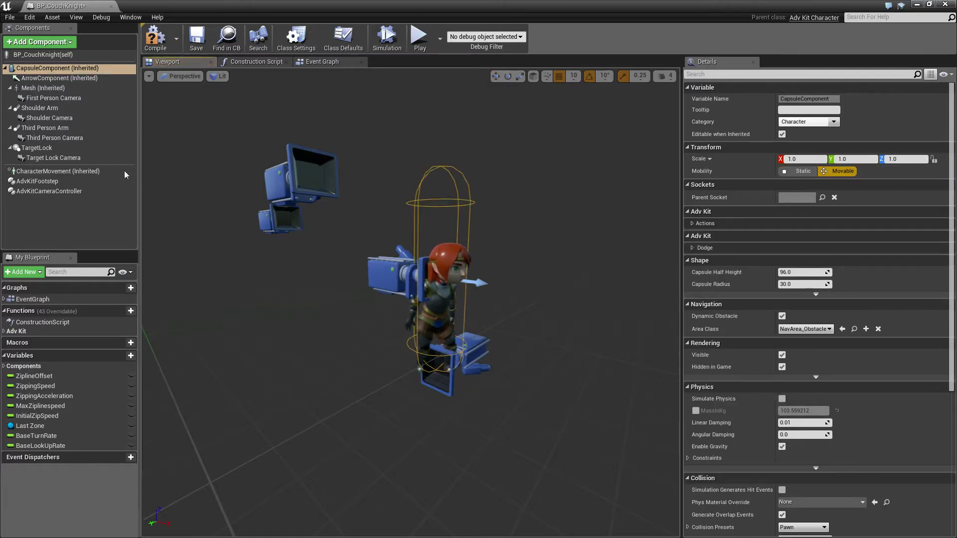
right_drag(545, 280, 530, 269)
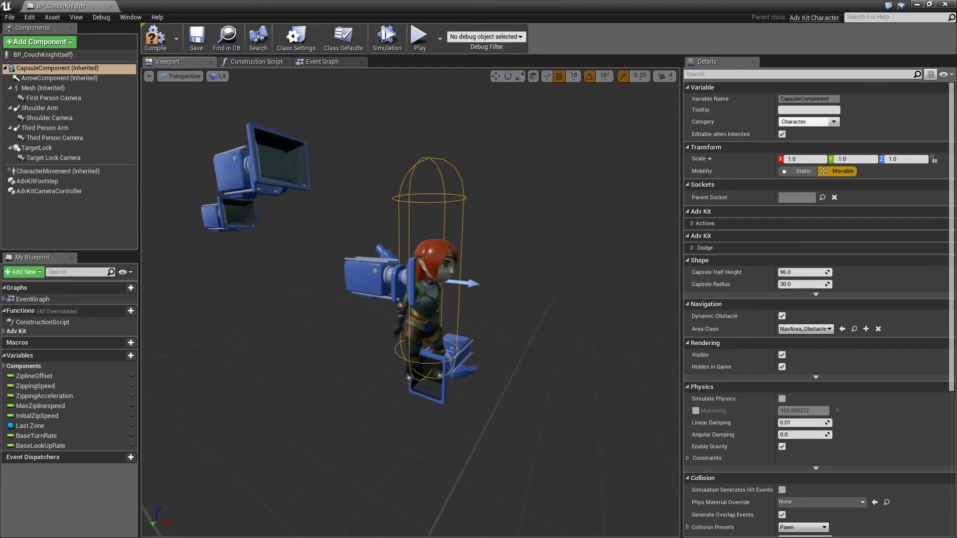
click(799, 272)
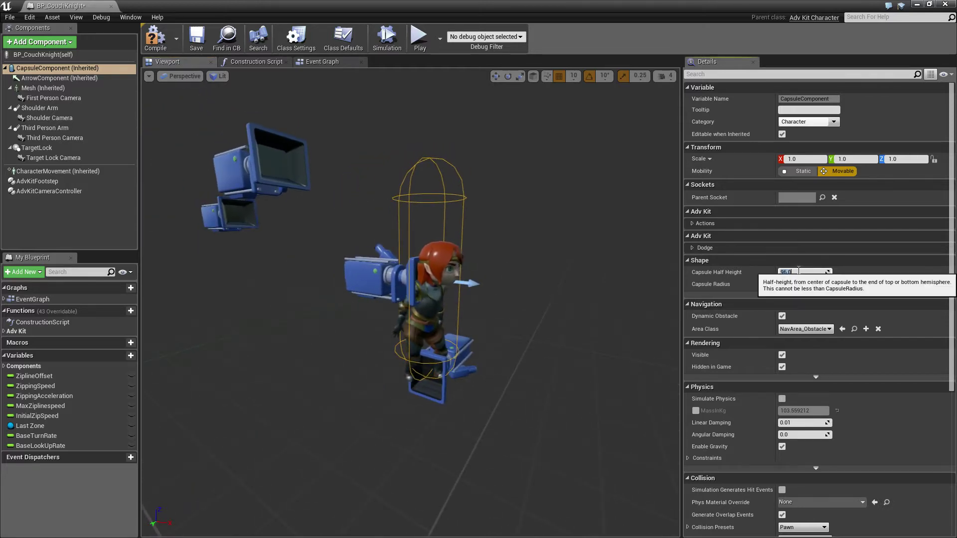
text(70)
key(Return)
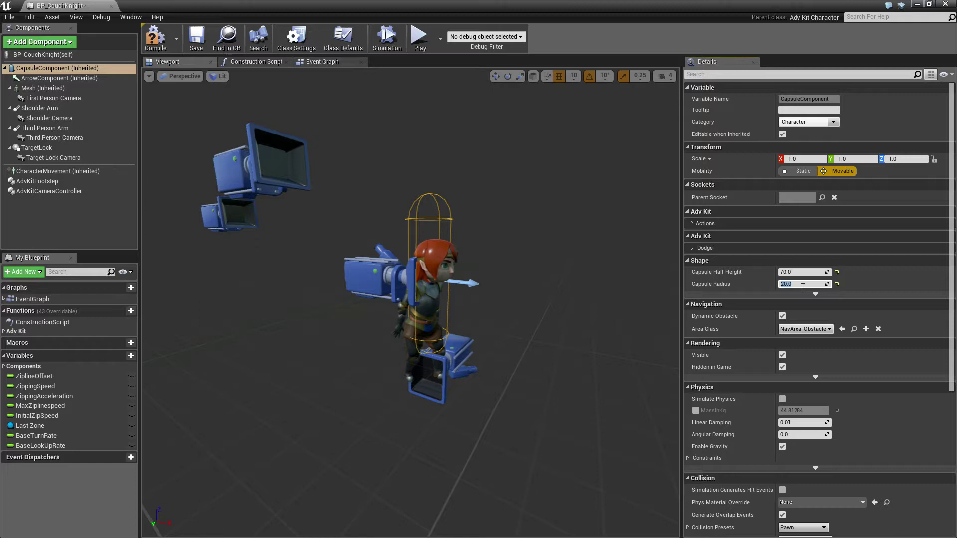
- Raise the character mesh inside the capsule to a Z location of about -70 cm using a snap size of 5, and save the blueprint
click(430, 341)
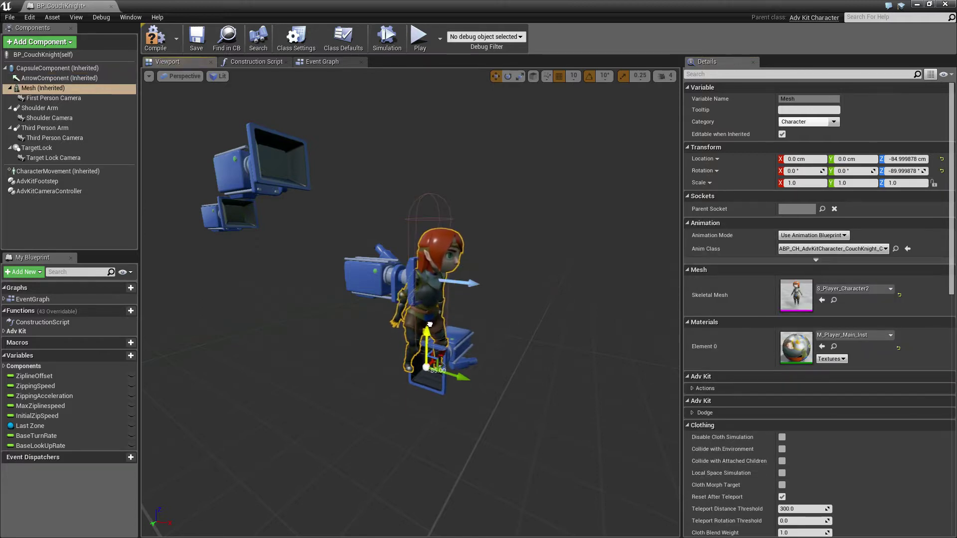
key(f)
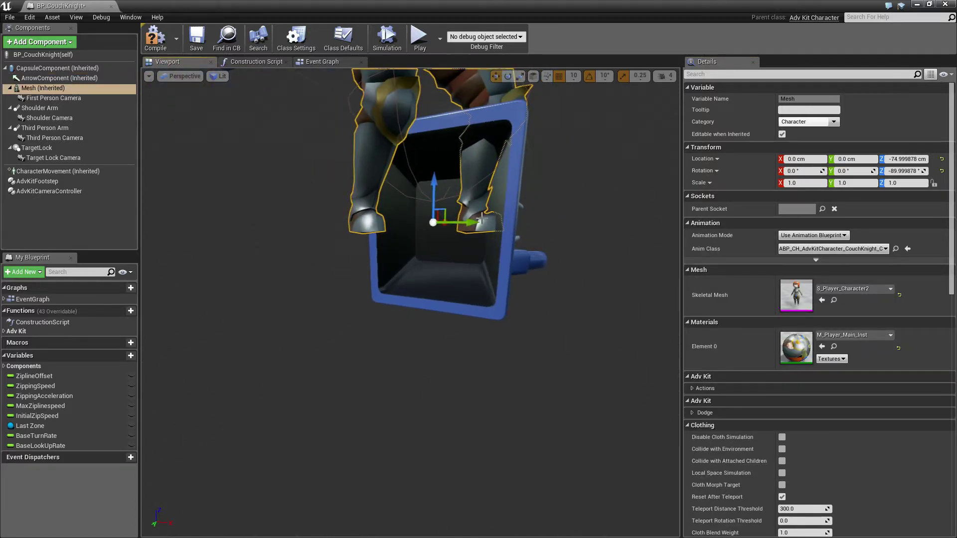
click(574, 75)
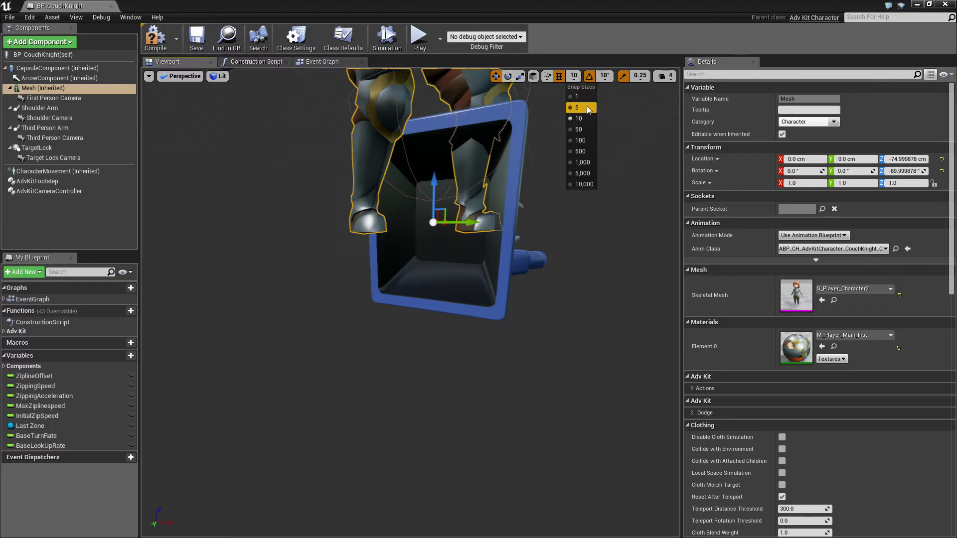
click(573, 98)
drag(433, 186, 434, 165)
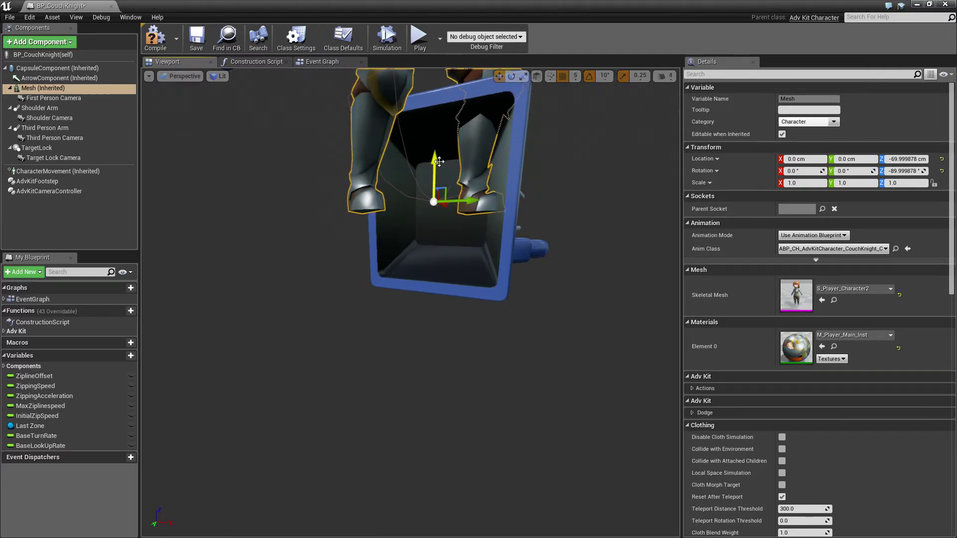
right_drag(434, 165, 409, 199)
click(196, 46)
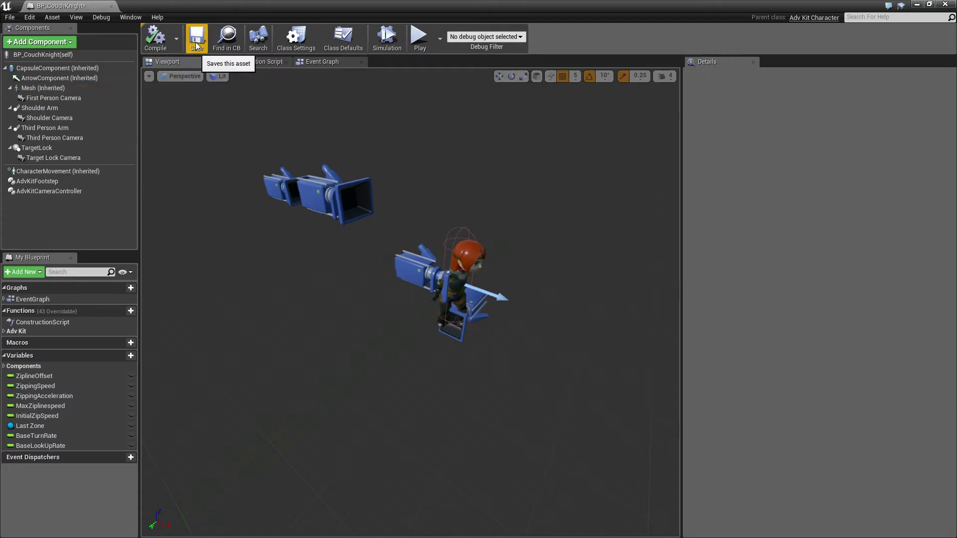
- Return to the level editor and set the world's GameMode Override to BP_AdvSample_GameMode
drag(199, 9, 956, 95)
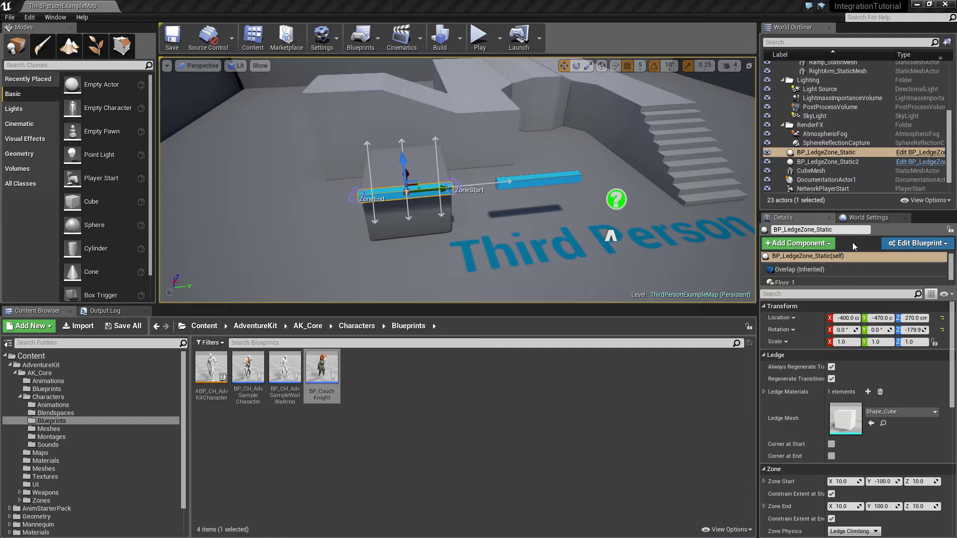
click(855, 220)
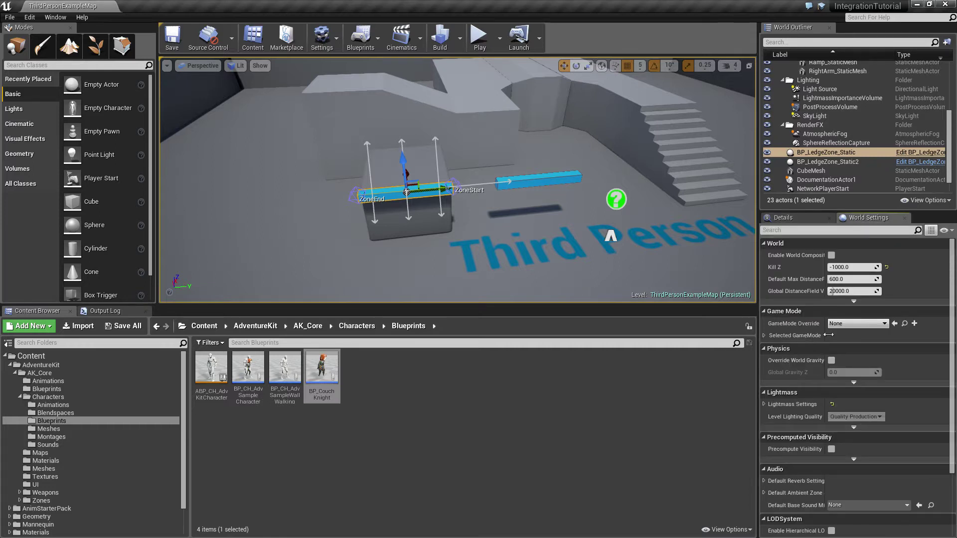
click(856, 324)
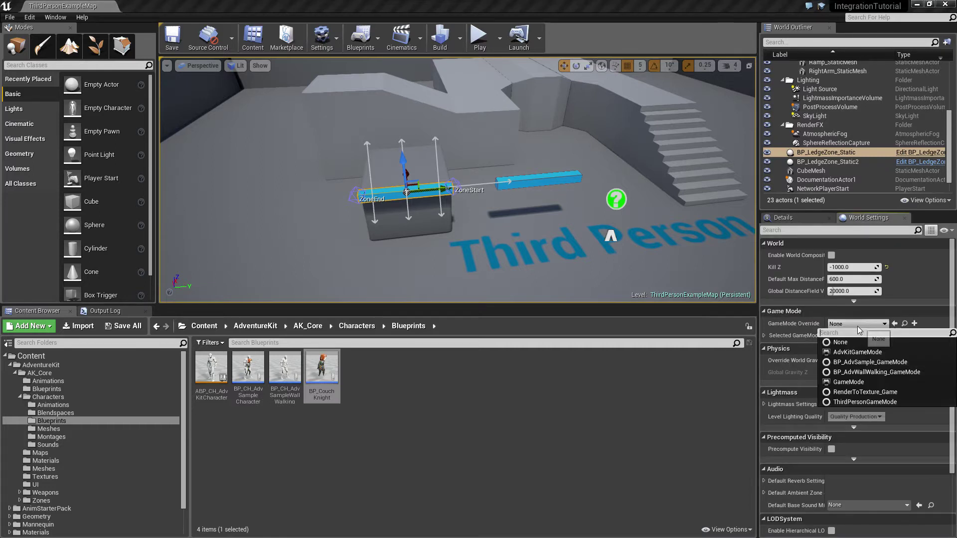
click(865, 362)
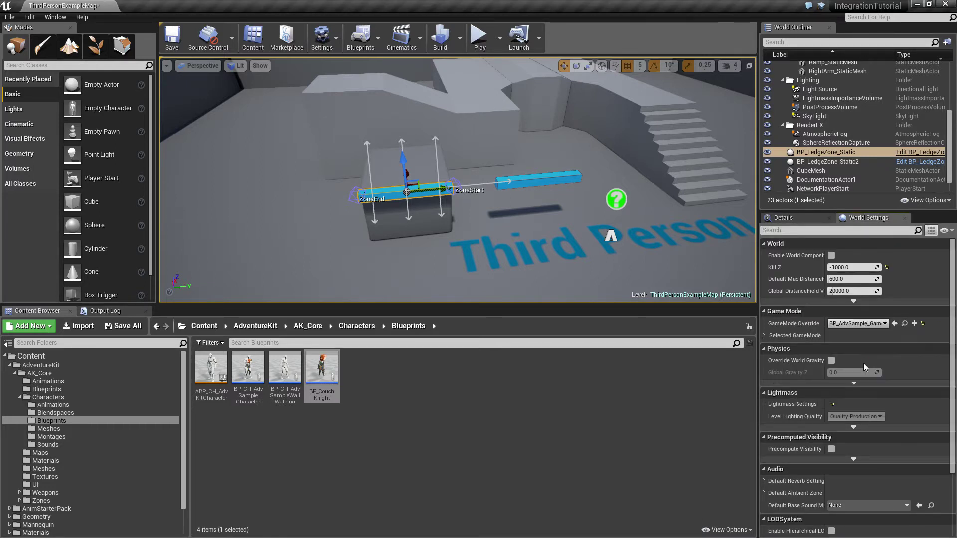
- Set the selected game mode's Default Pawn Class to BP_CouchKnight and save the level
click(764, 336)
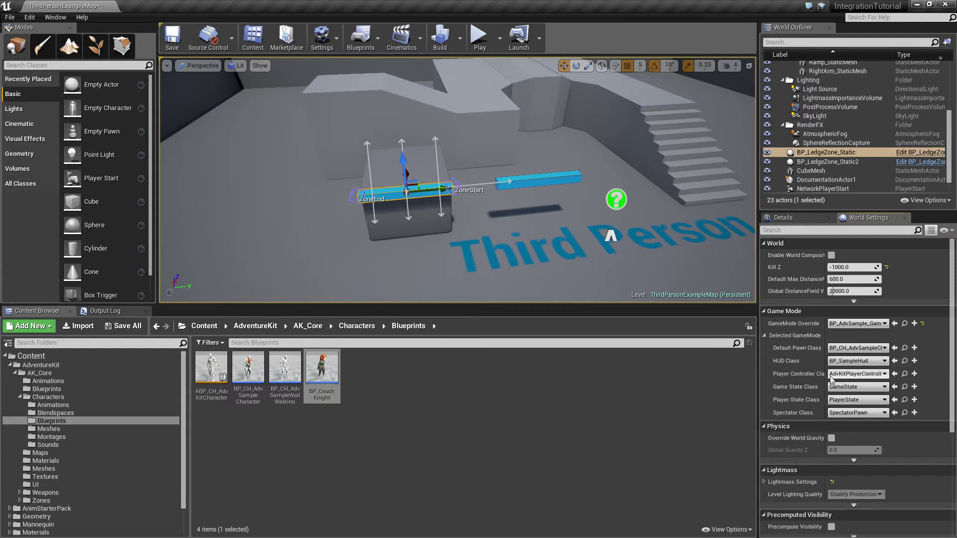
click(852, 352)
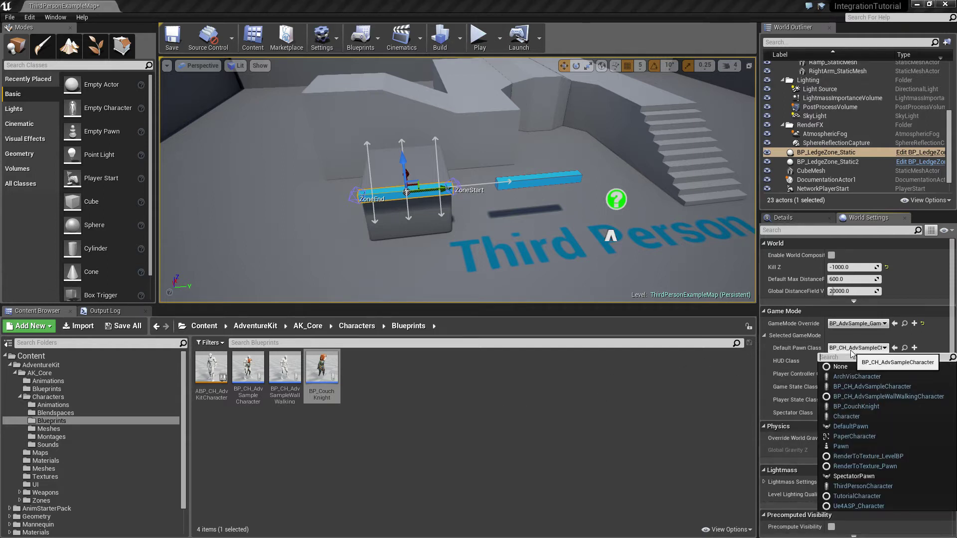
click(877, 408)
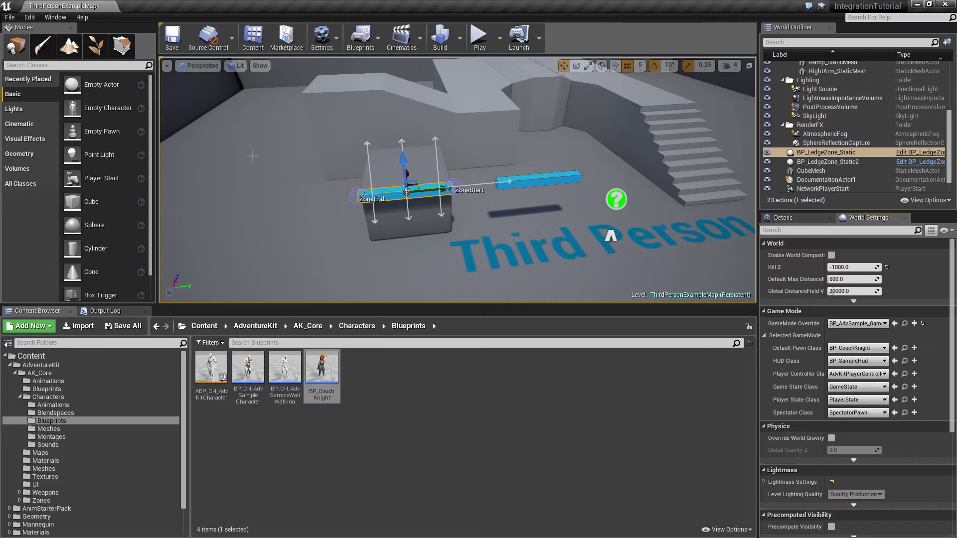
click(172, 38)
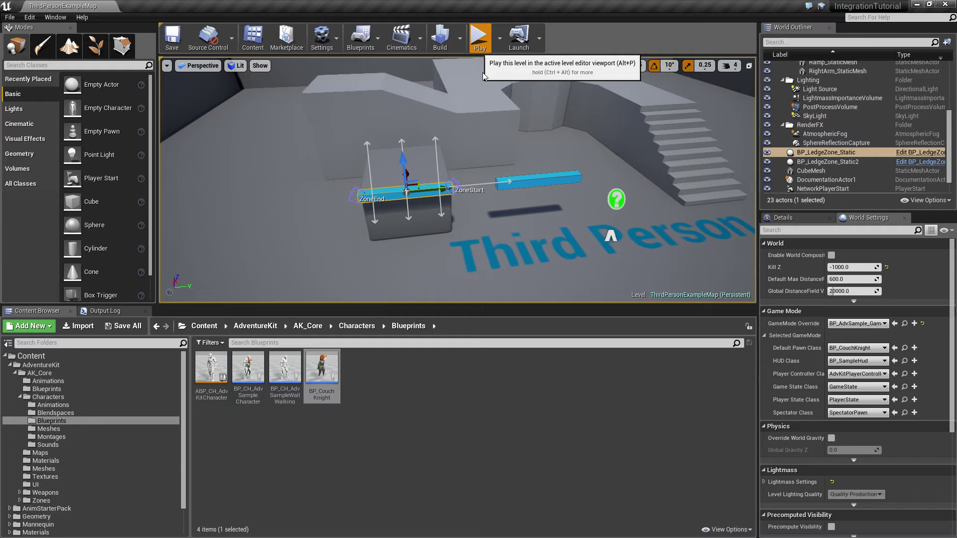
- Play-test the level with the knight, running to the box, grabbing its ledge and climbing up, and end the play session
click(486, 48)
key(w)
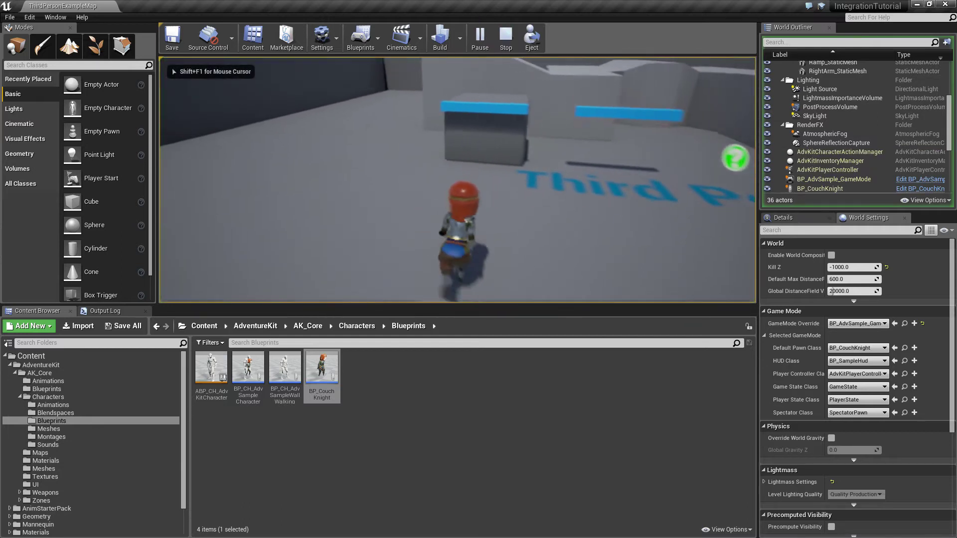
key(space)
key(d)
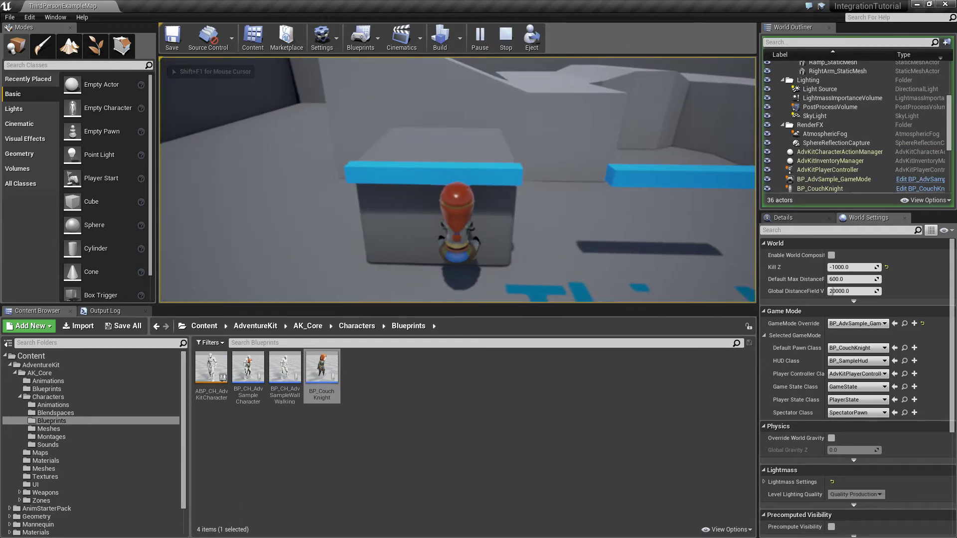
key(a)
key(a)
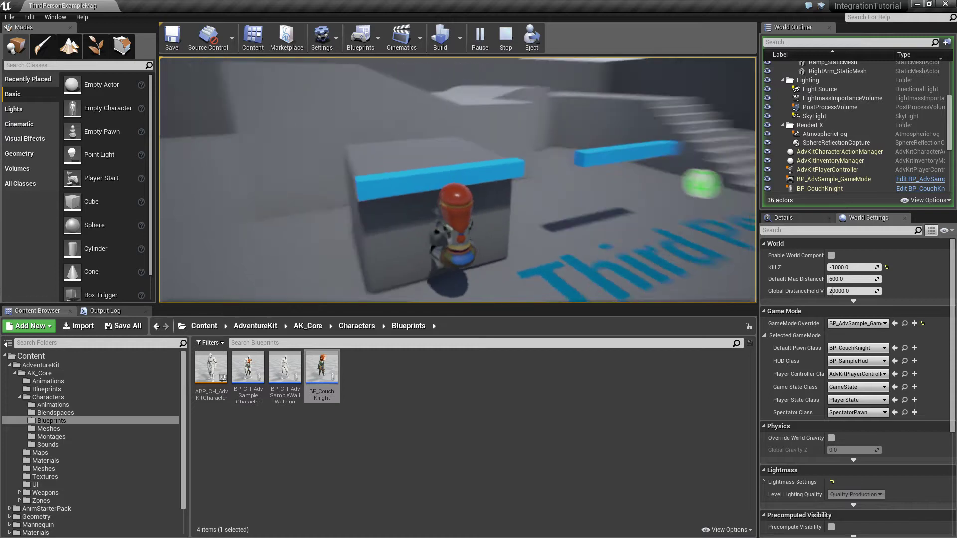
key(w)
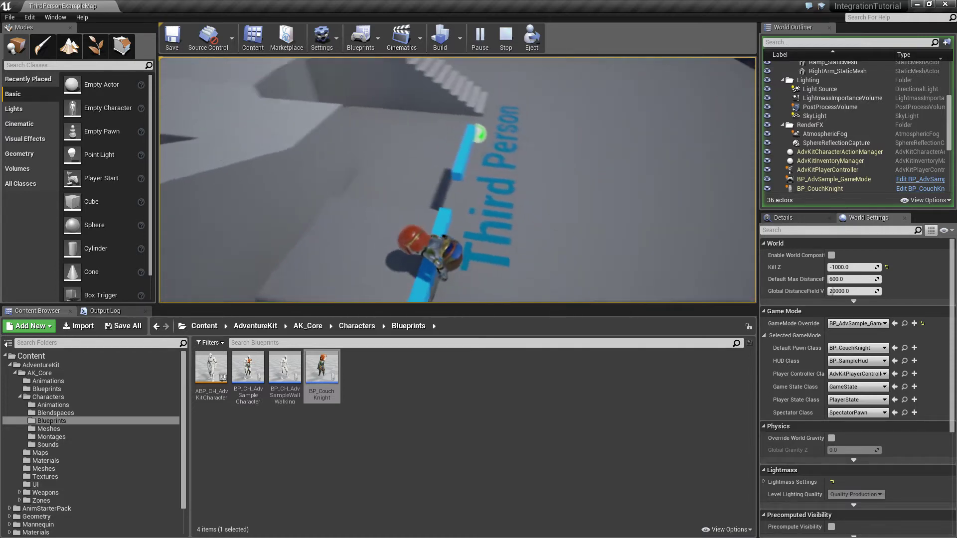
key(w)
key(a)
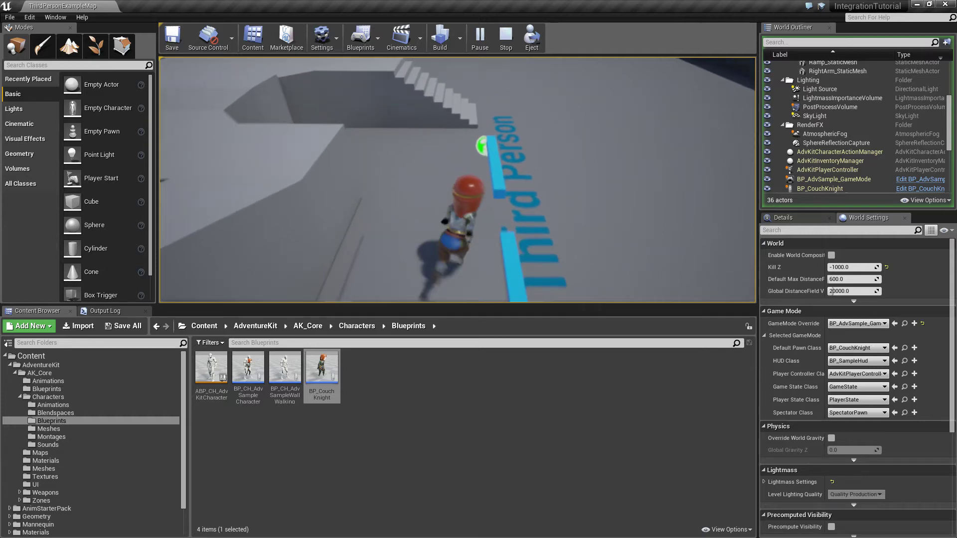
key(w)
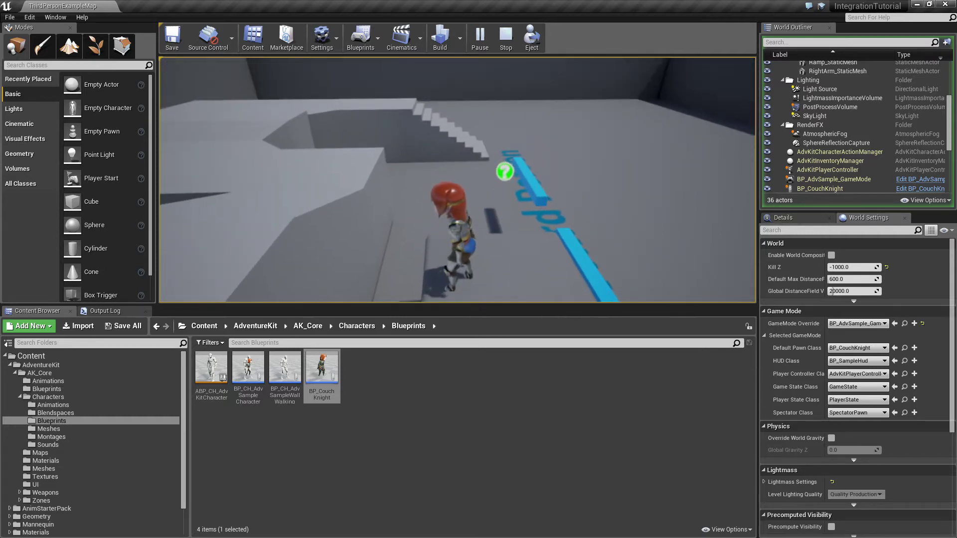
key(w)
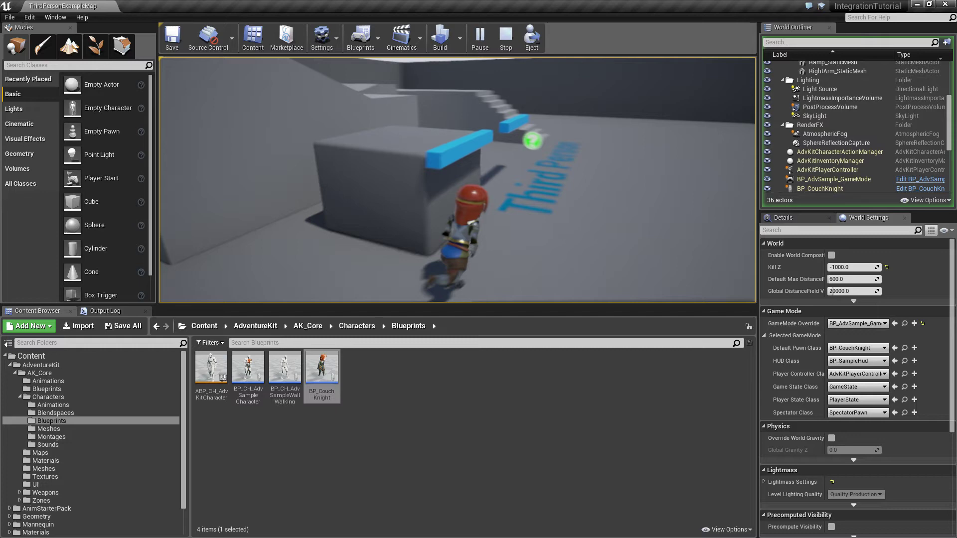
key(space)
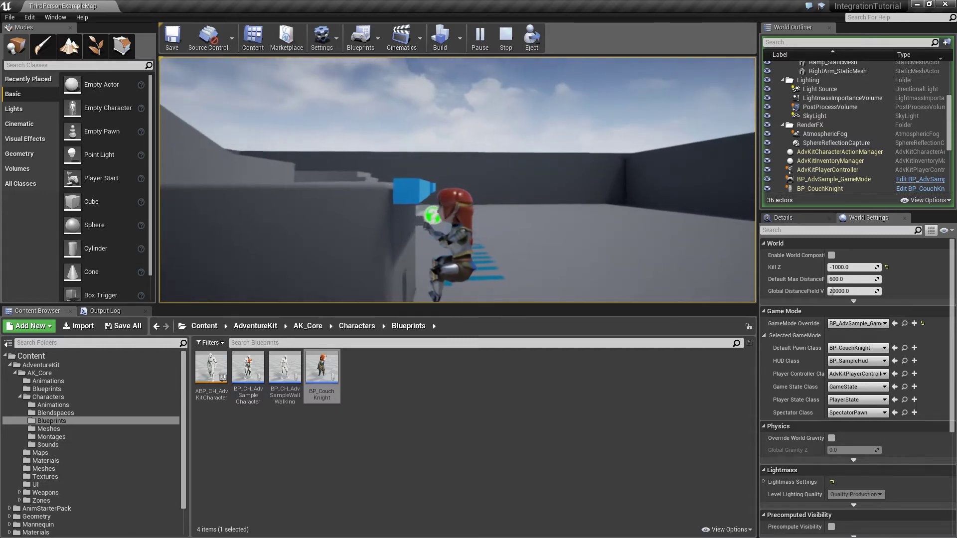
key(Escape)
- In BP_CouchKnight's CharacterMovement component, set the Ledge Offset to X 15 and Z -20
drag(955, 129, 483, 65)
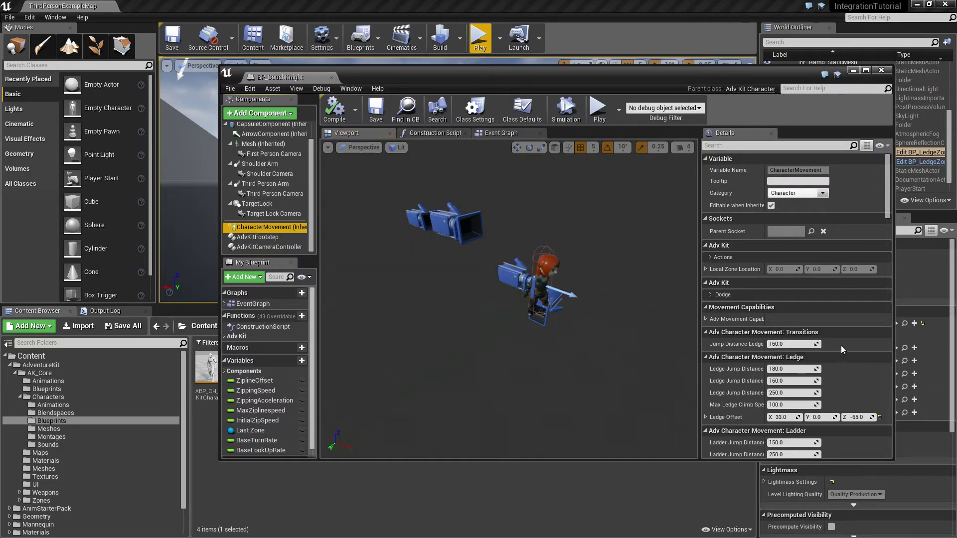
scroll(823, 360, down, 2)
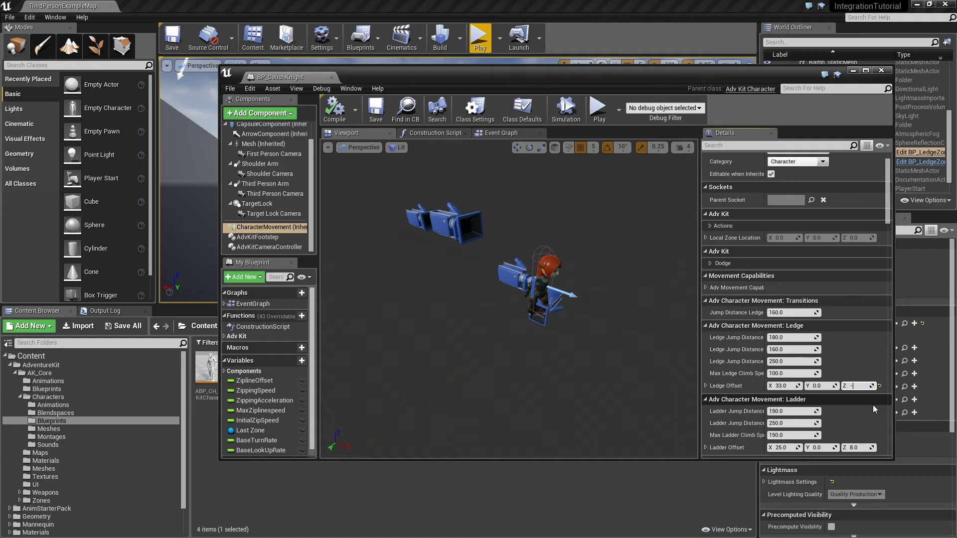
key(Tab)
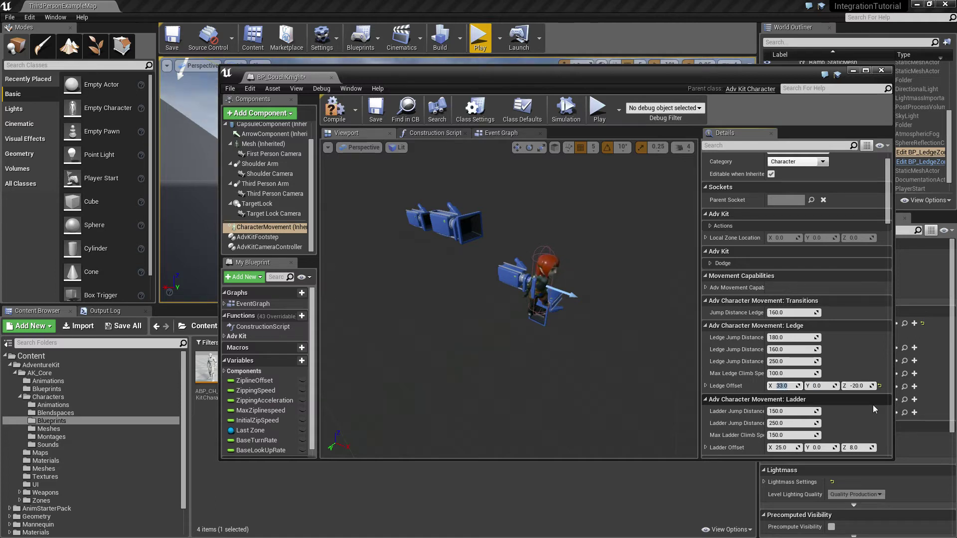
text(15)
key(Return)
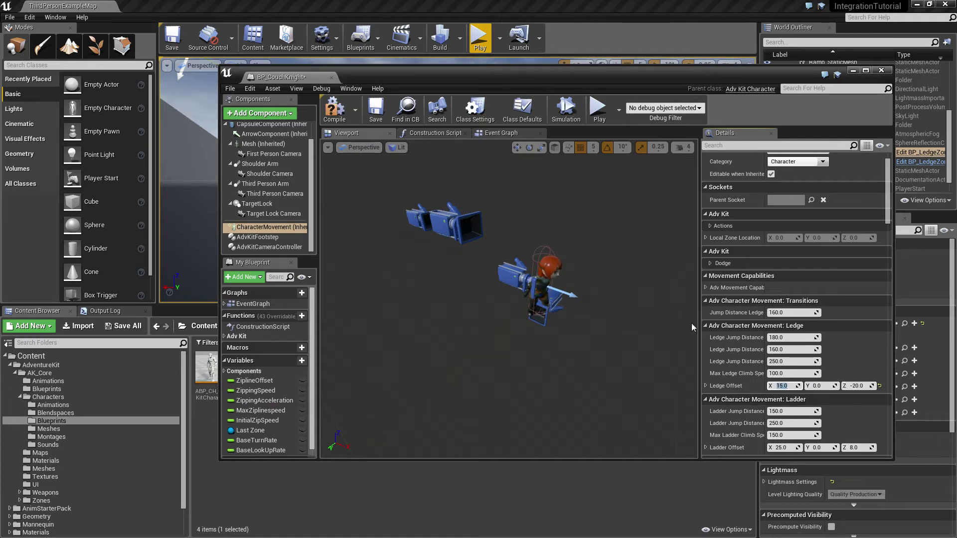
- Play-test the knight hanging from the box's ledge to check its hand position, and end the session
drag(366, 80, 770, 72)
click(480, 37)
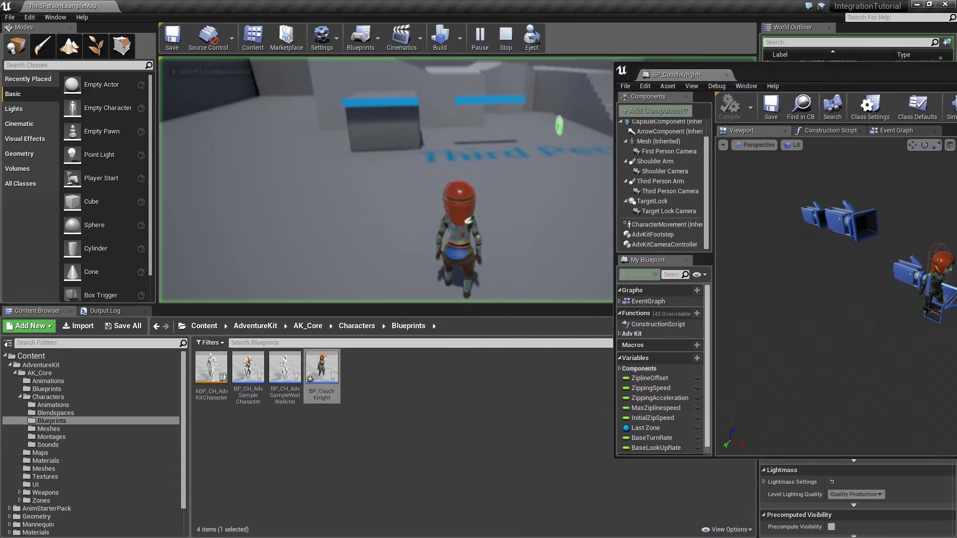
key(w)
key(space)
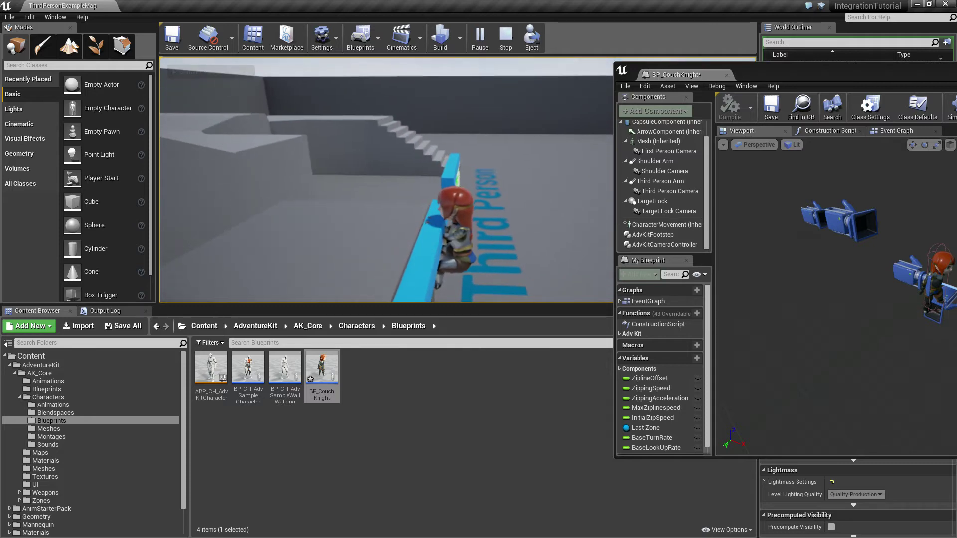
key(Escape)
- Set the Ledge Offset X to 30 in the knight's CharacterMovement component and recompile the blueprint
drag(843, 75, 511, 86)
click(326, 237)
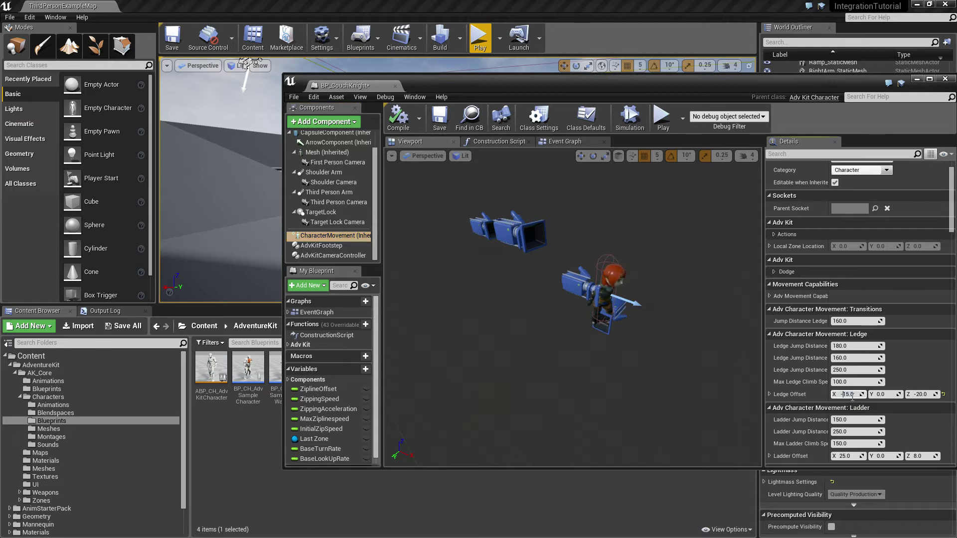
click(414, 119)
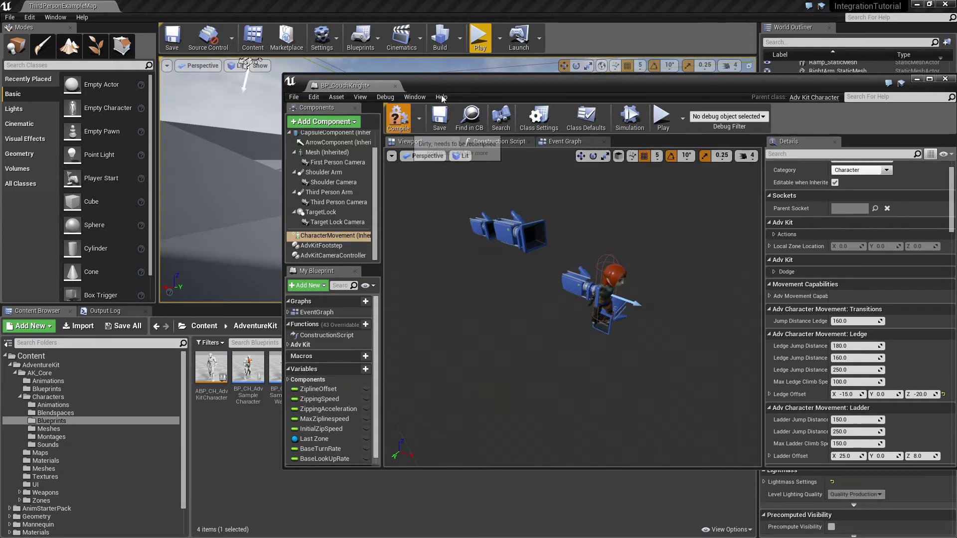
click(327, 236)
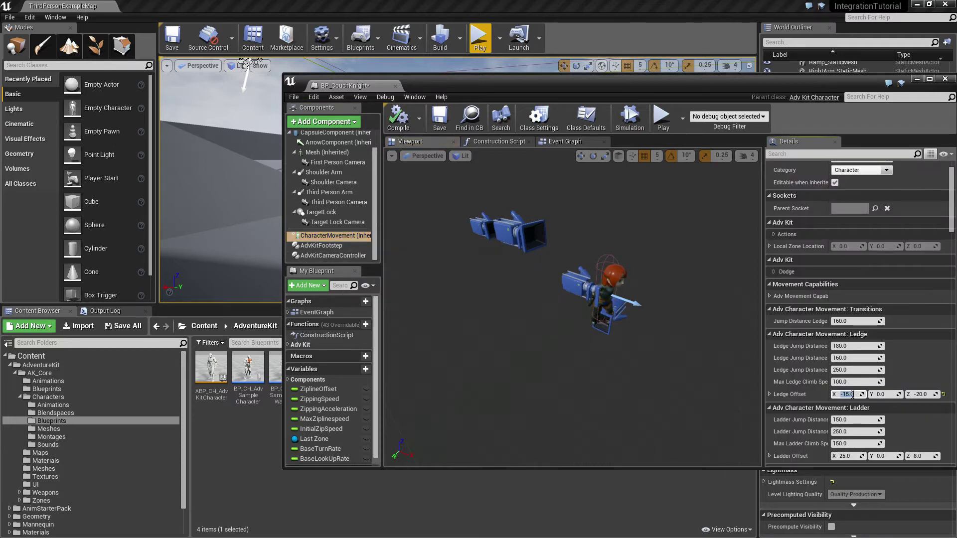
key(Return)
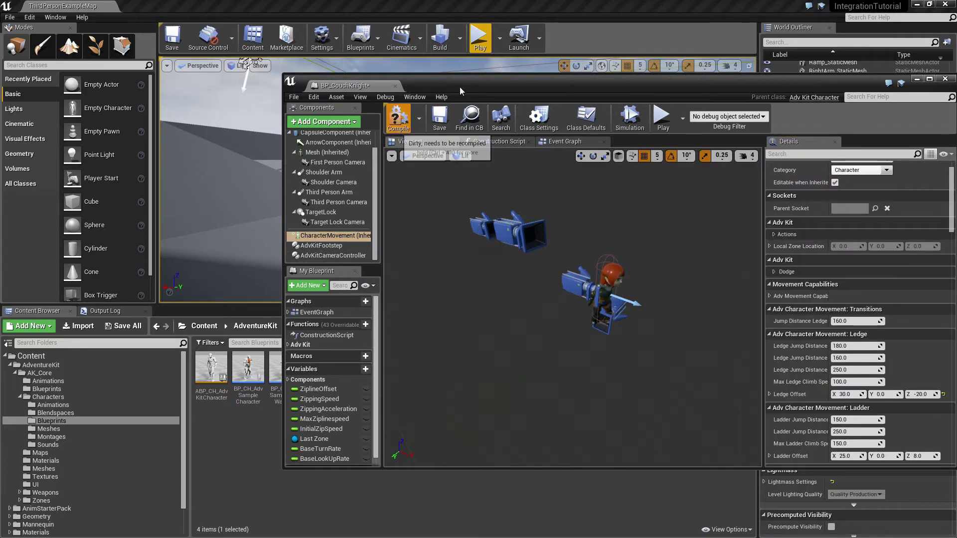
- Play-test the level, grabbing the box's ledge, climbing up and hanging from it again, and end the session
drag(436, 86, 849, 82)
click(480, 38)
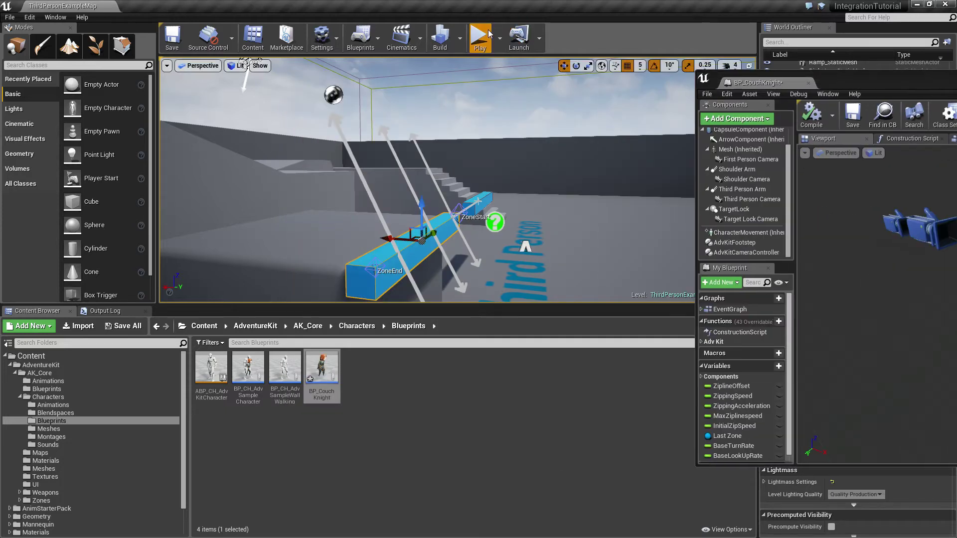
key(w)
key(space)
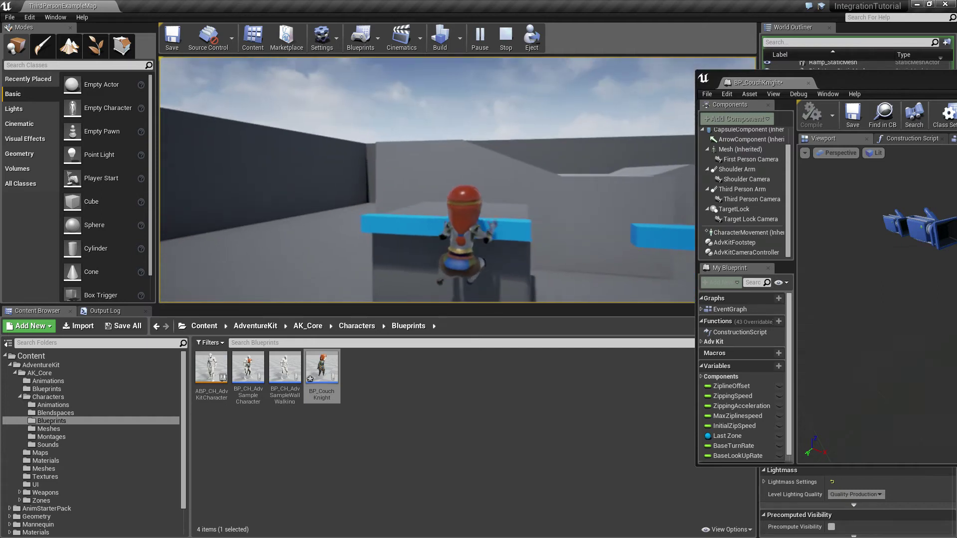
key(w)
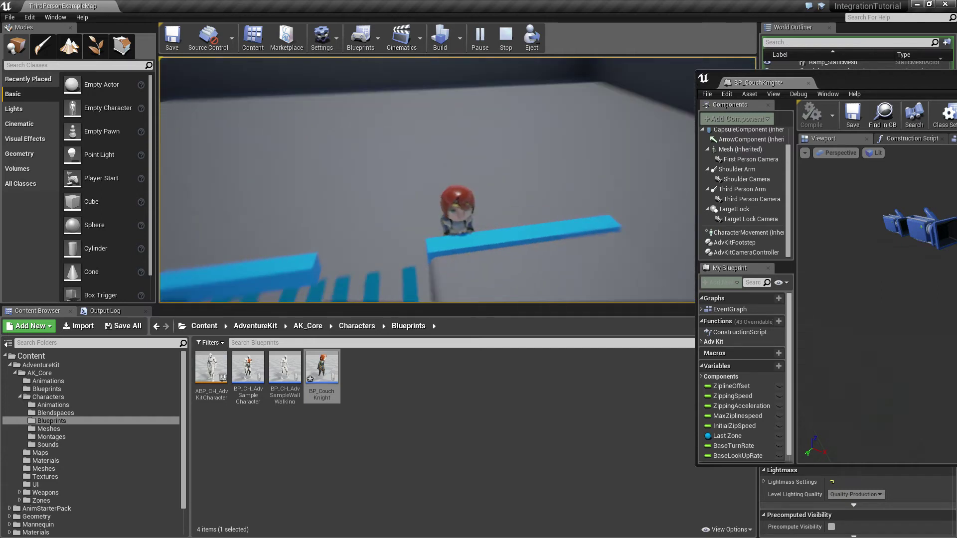
key(w)
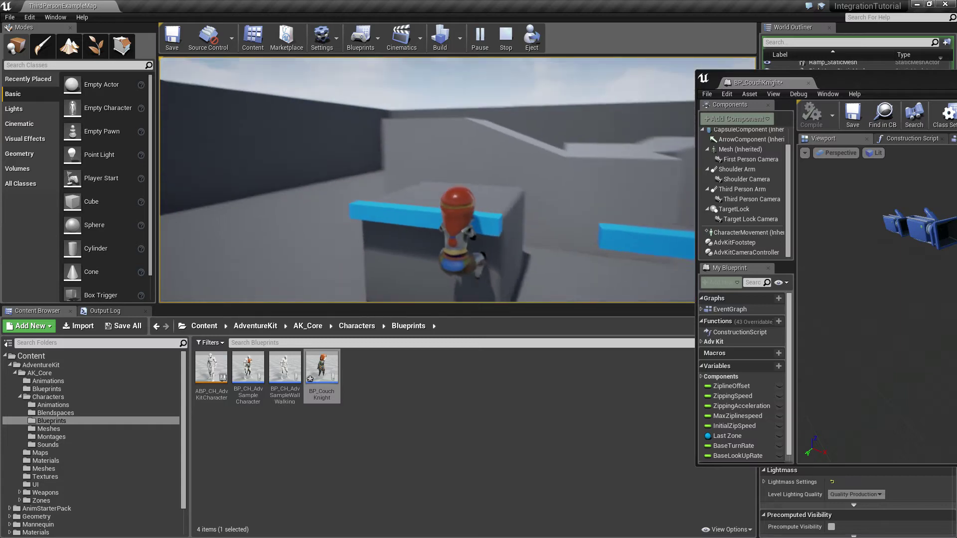
key(d)
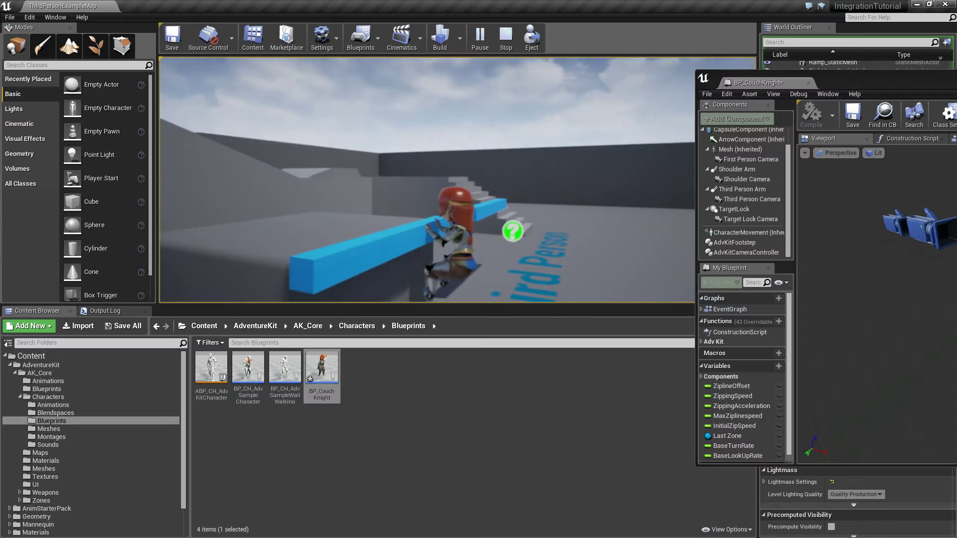
key(Escape)
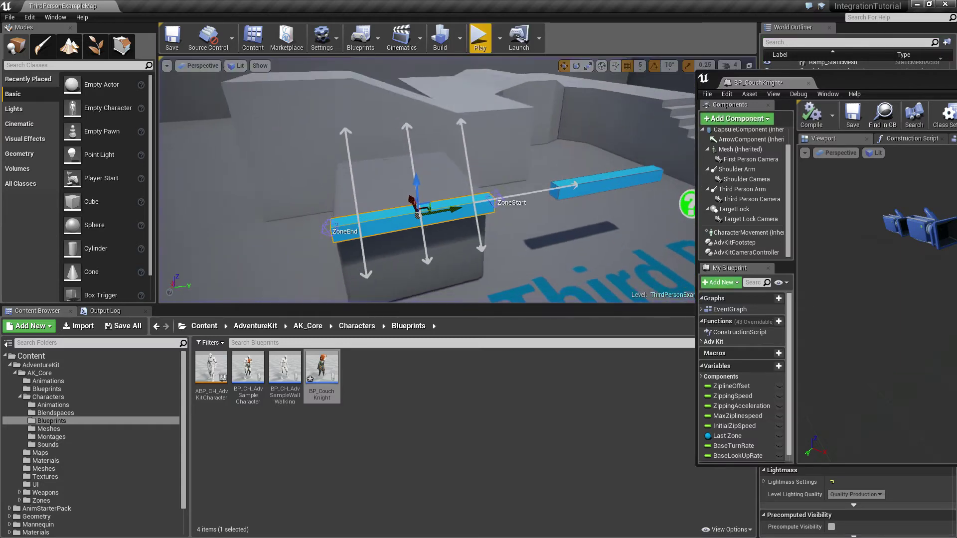
- Select both blue ledge zones in the level and set their transition character to BP_CouchKnight
right_drag(490, 202, 469, 195)
key(s)
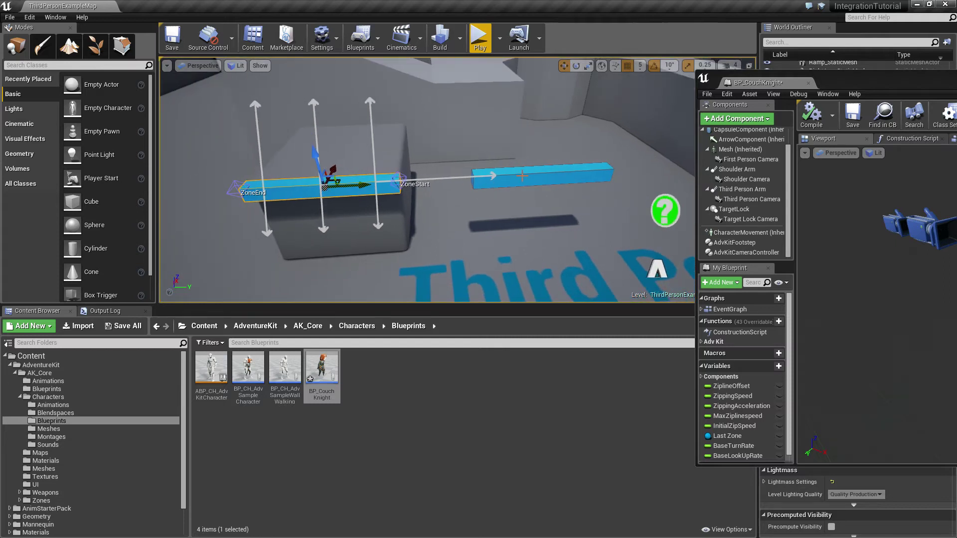
right_click(336, 191)
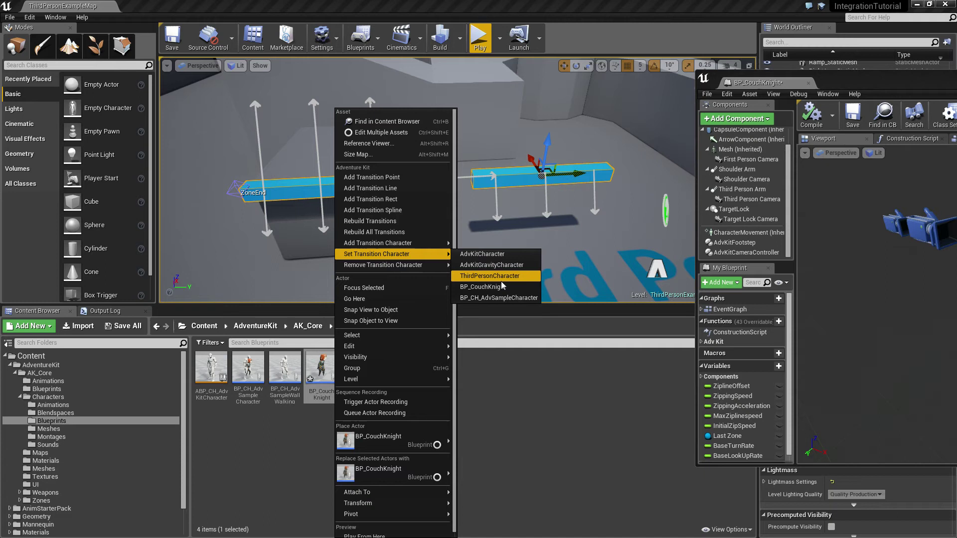
click(502, 287)
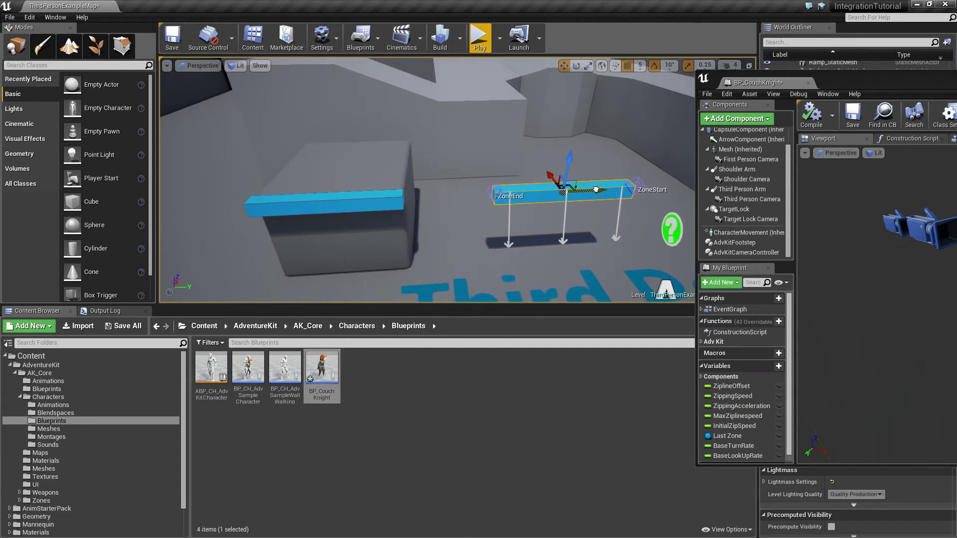
- Play-test the level, grabbing the box's ledge with the knight and leaping to the neighbouring ledge and back
click(480, 39)
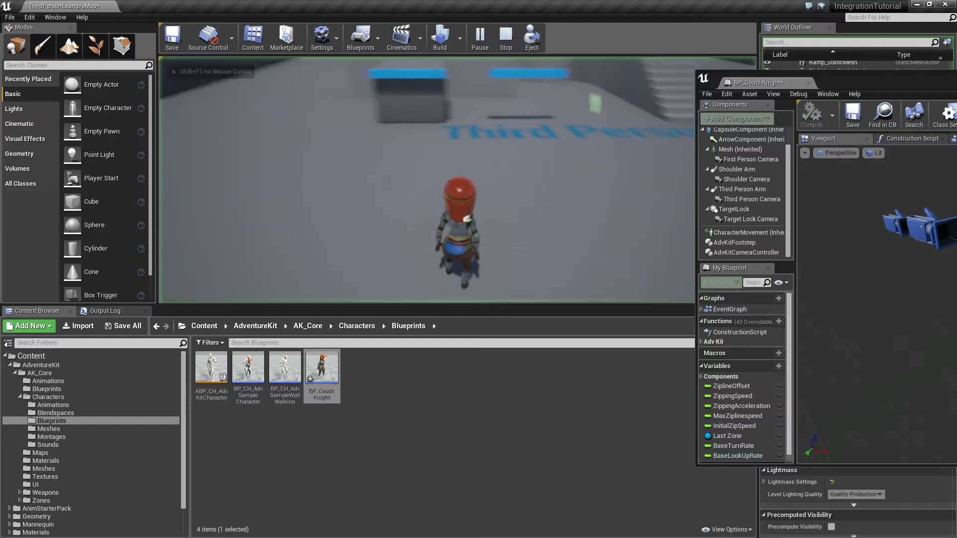
key(w)
key(space)
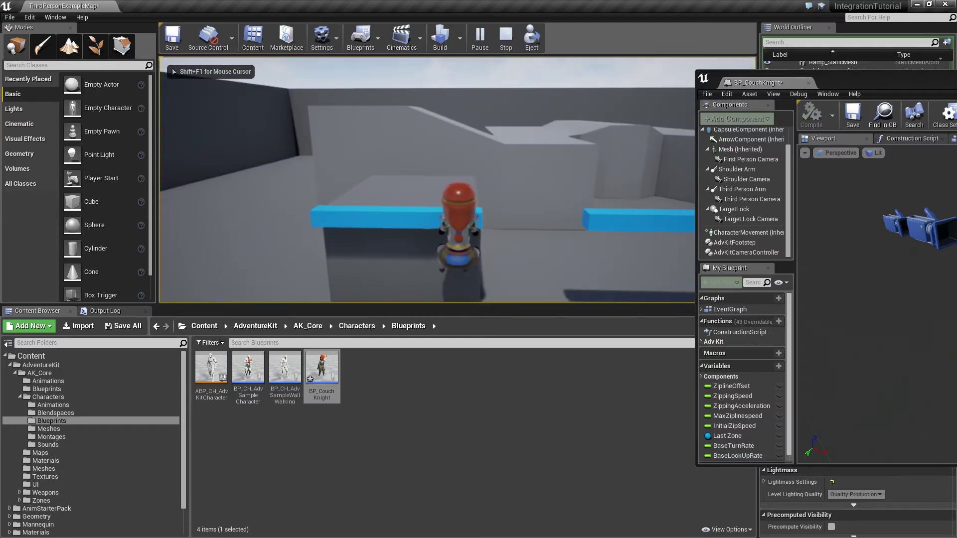
key(d)
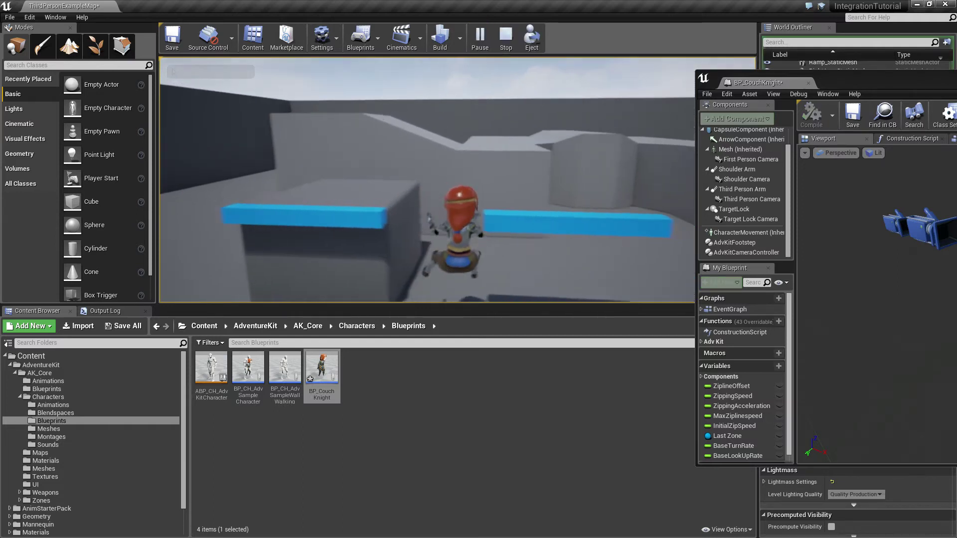
key(space)
key(w)
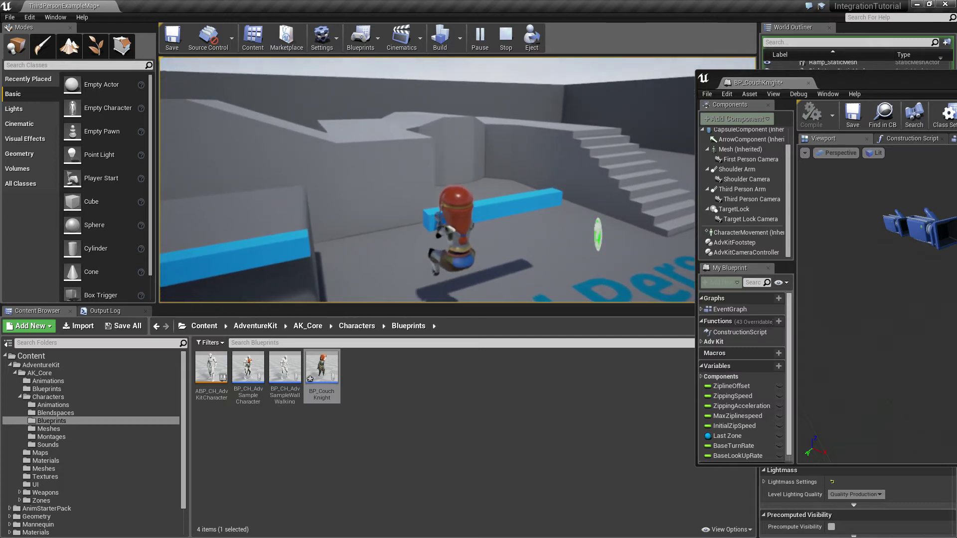
key(space)
key(a)
key(w)
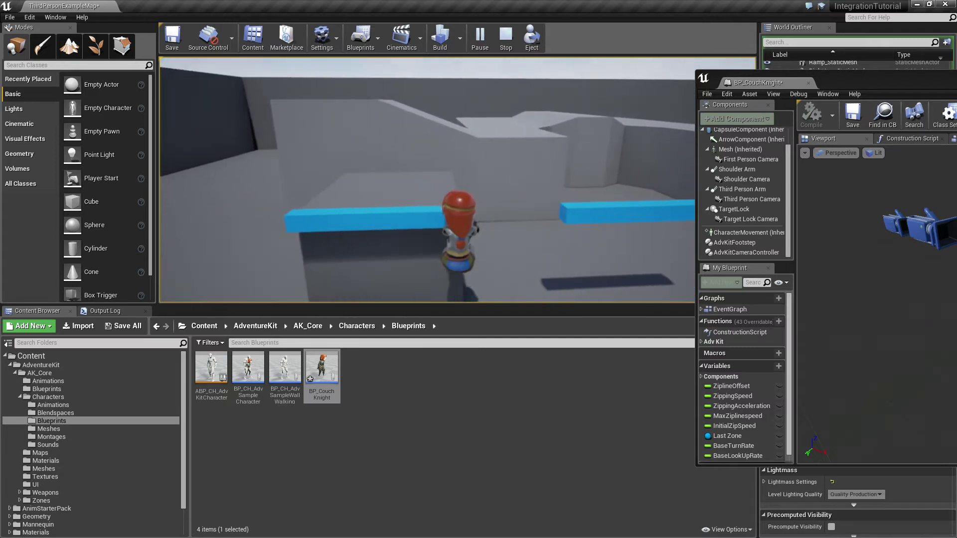
- Move the knight along the box's ledge and climb up onto the box to check the climbing animation
key(w)
key(a)
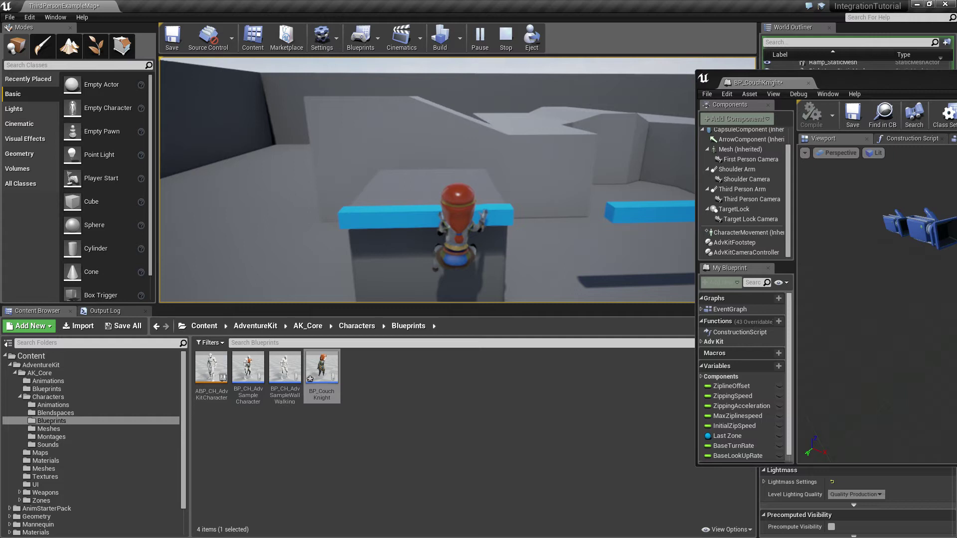
key(w)
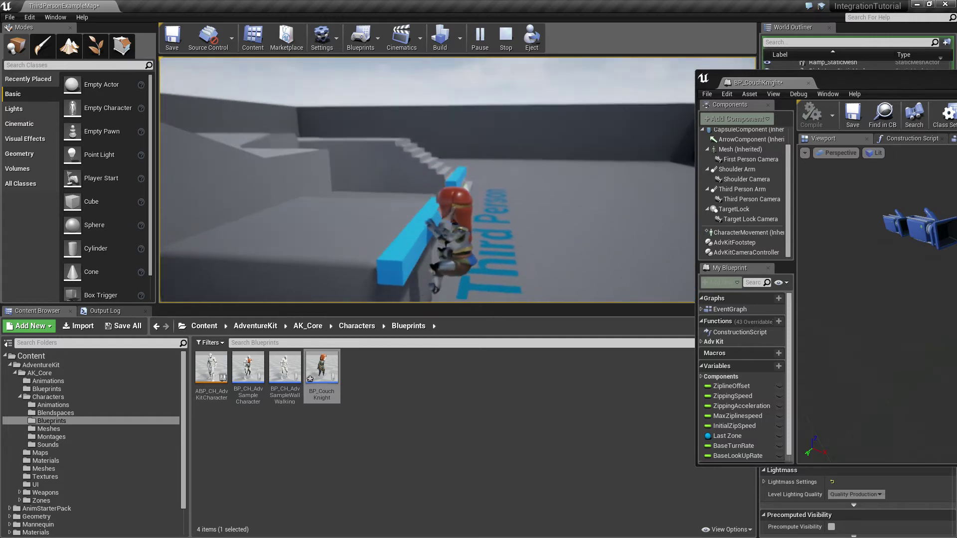
key(w)
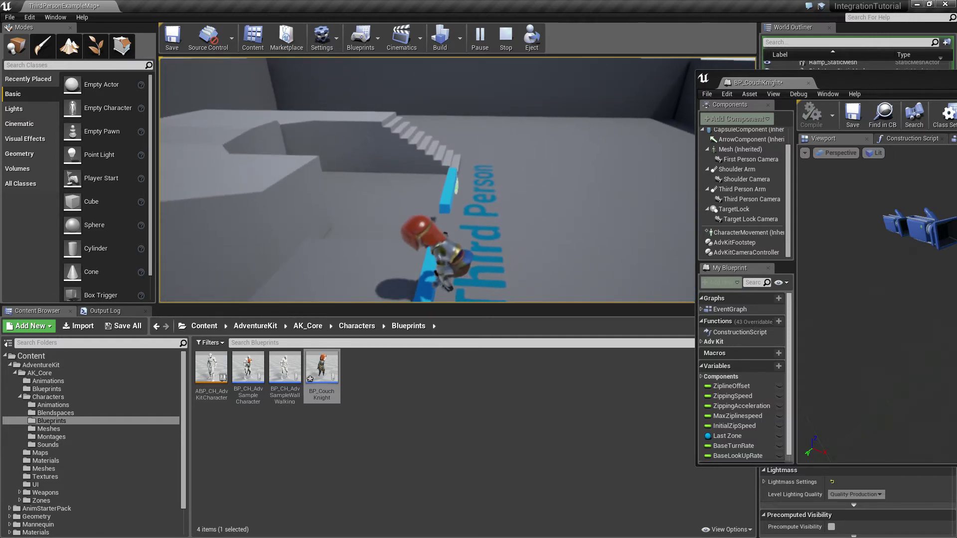
key(a)
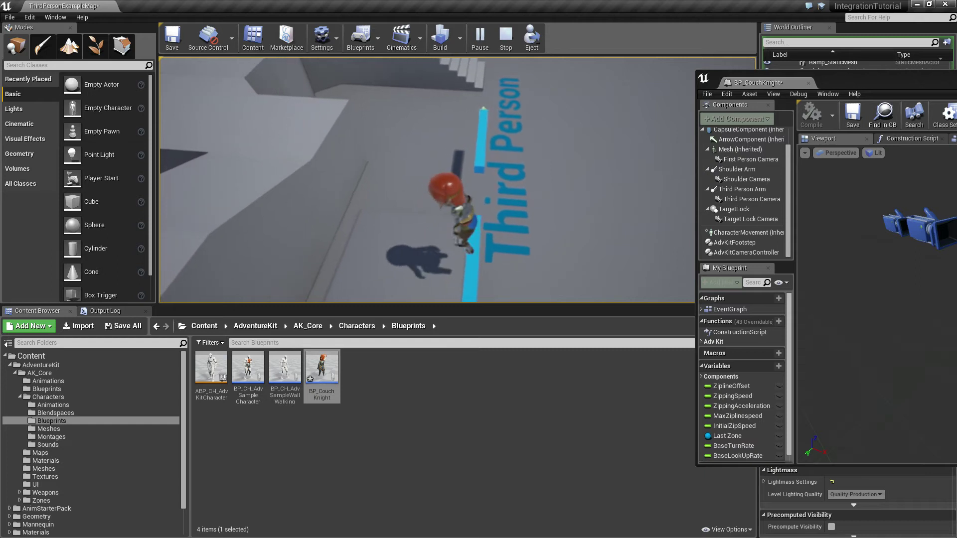
key(w)
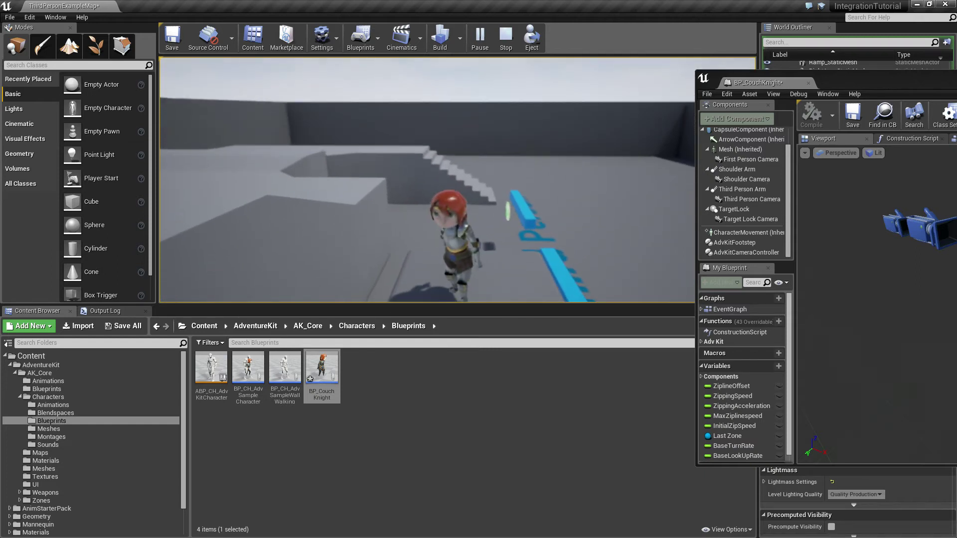
- Run the knight back to the box, grab its ledge and climb up once more, and end the play session
key(w)
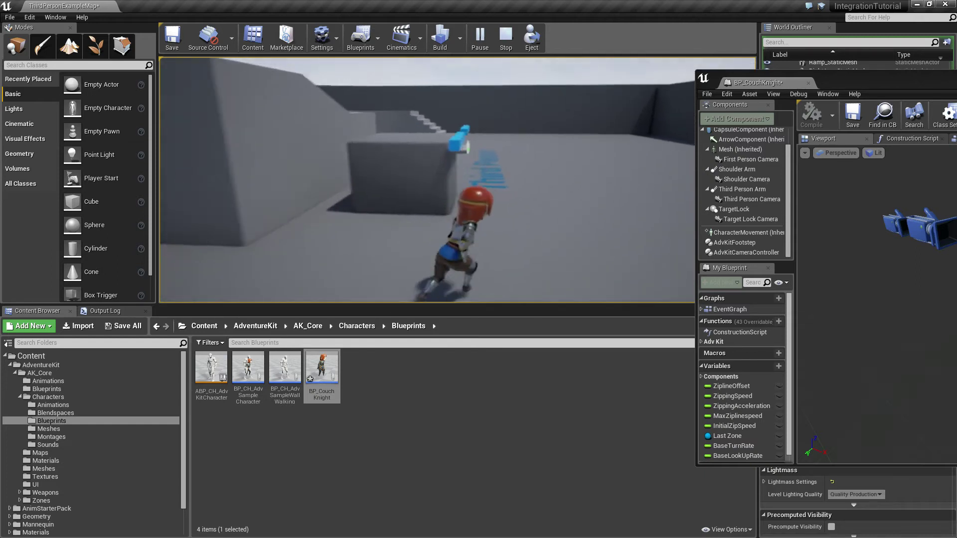
key(space)
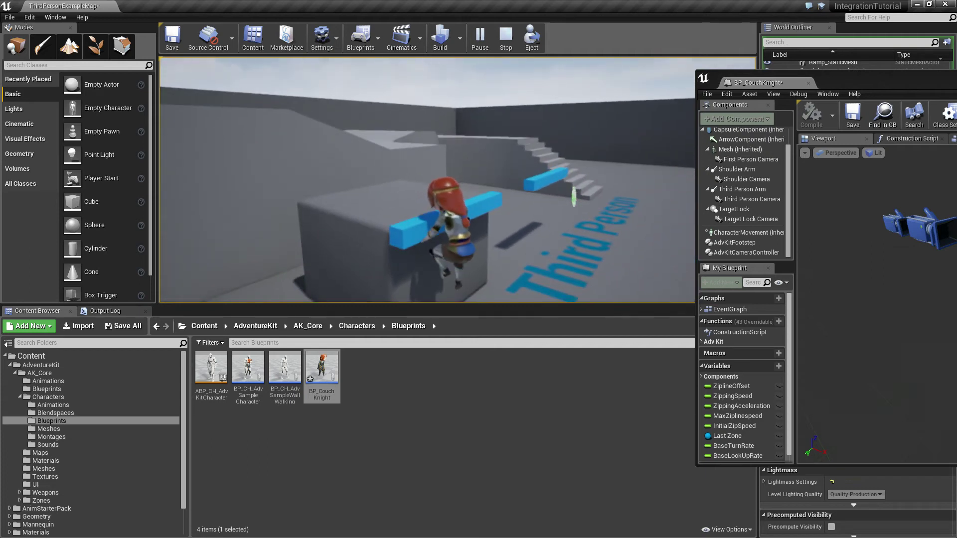
key(w)
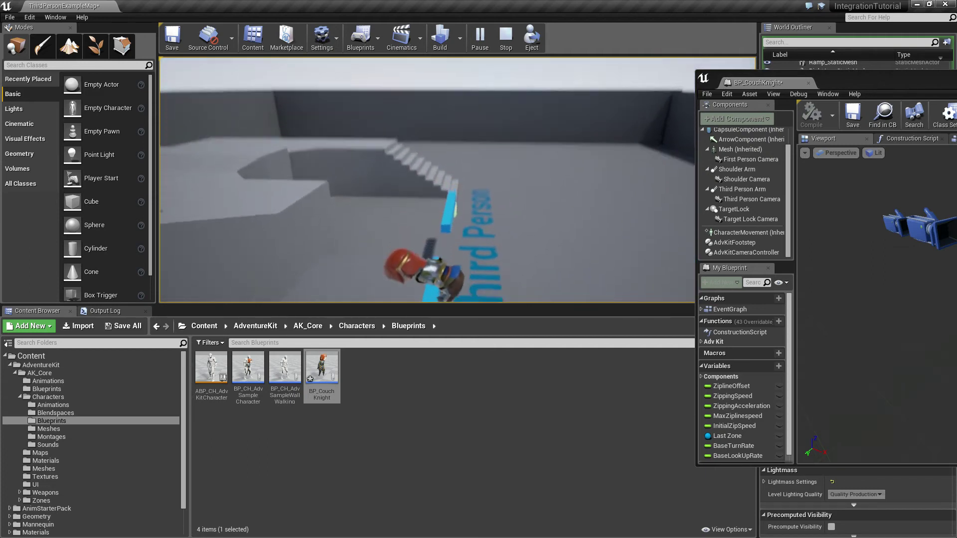
key(w)
key(a)
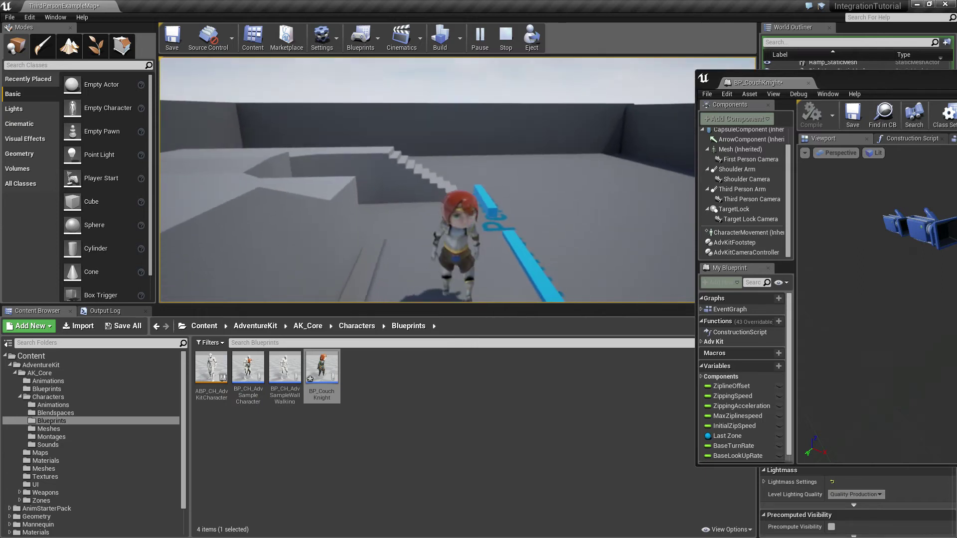
key(Escape)
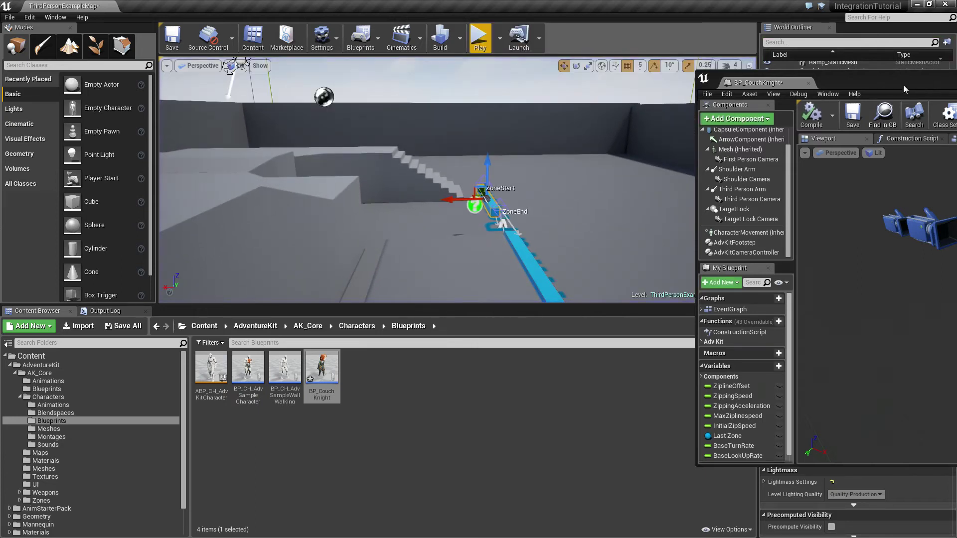
- Open BP_CouchKnight's Event Graph and add an Event BeginPlay node in the empty space above the Jump section
drag(904, 85, 579, 95)
click(666, 147)
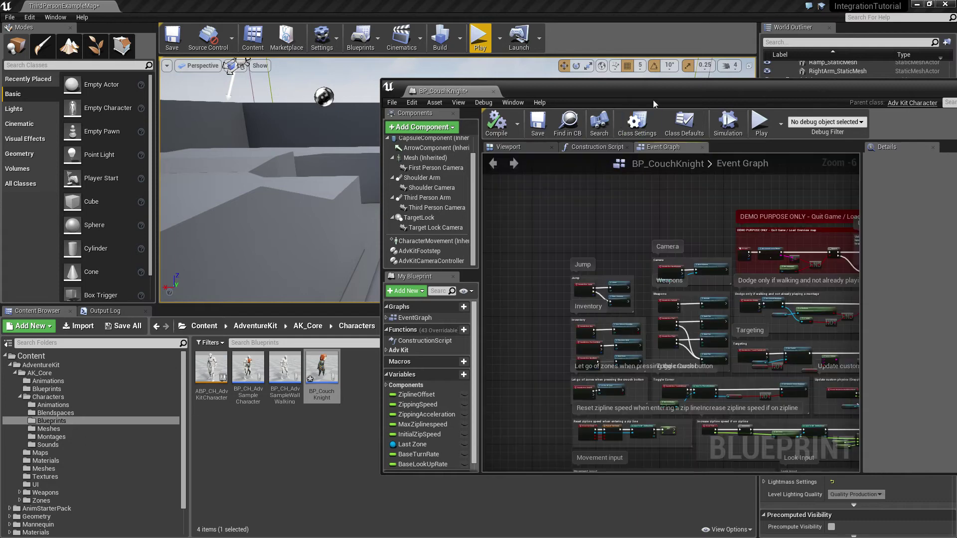
scroll(579, 238, up, 4)
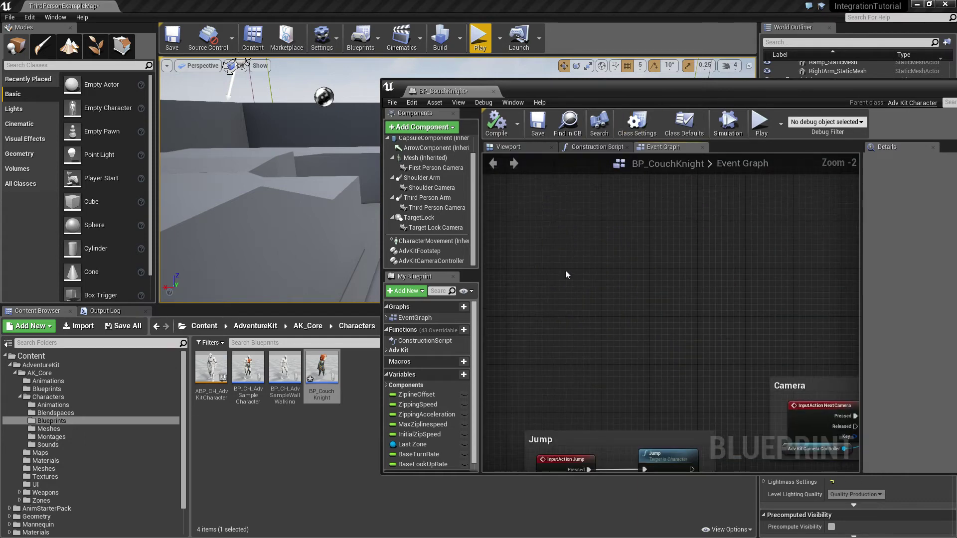
right_click(565, 270)
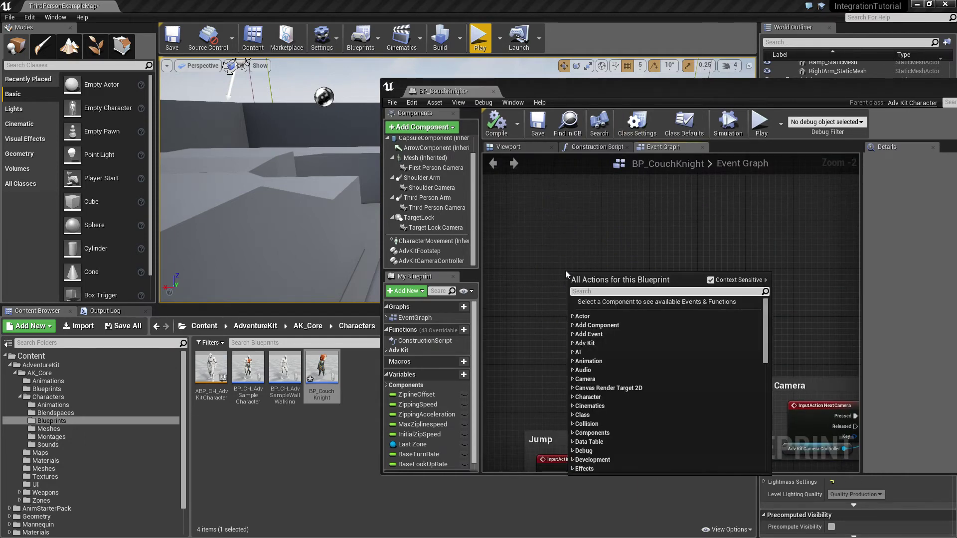
text(beginpl)
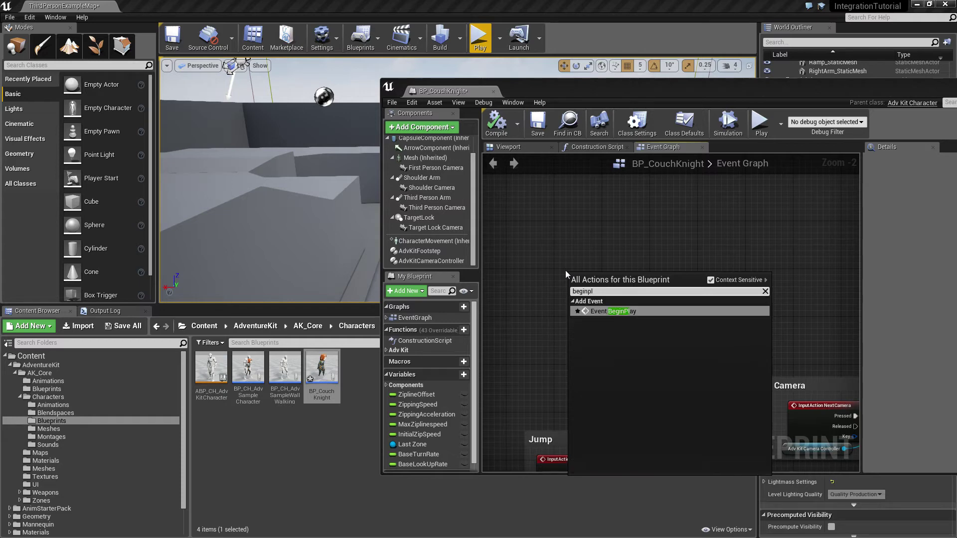
key(Return)
drag(595, 272, 565, 296)
scroll(604, 327, up, 2)
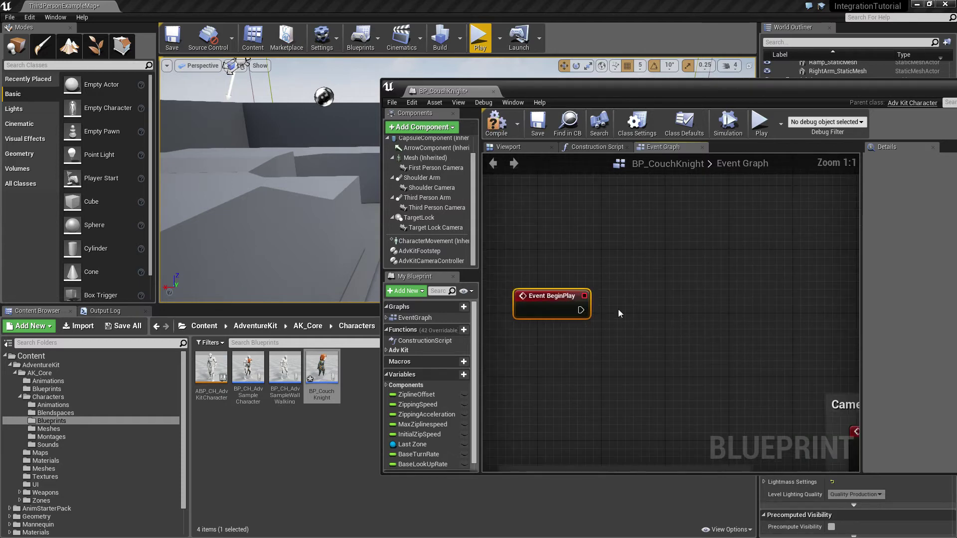
- Connect a Set AnimRootMotion Translation Scale node to Event BeginPlay and set its translation scale to 0.6
right_click(618, 311)
text(set r)
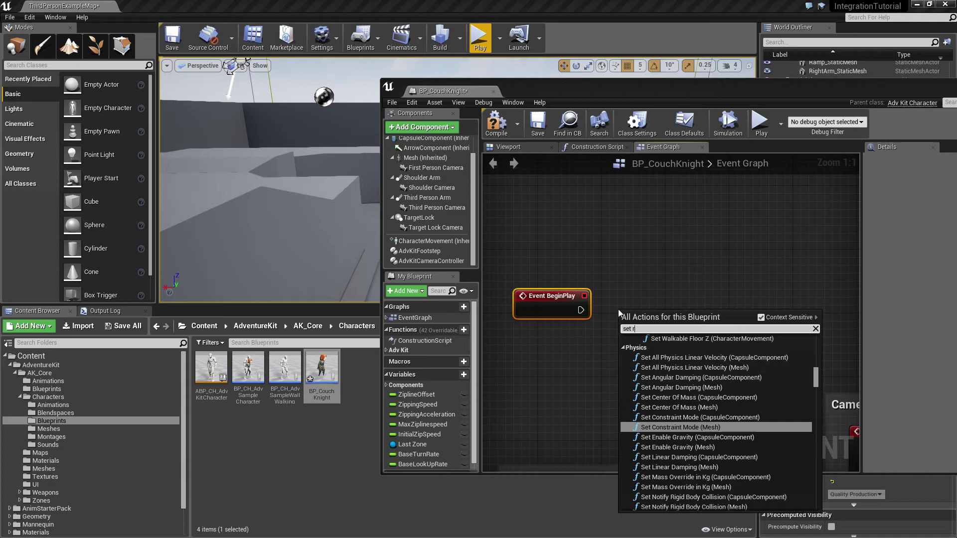
text(oot mo)
key(Return)
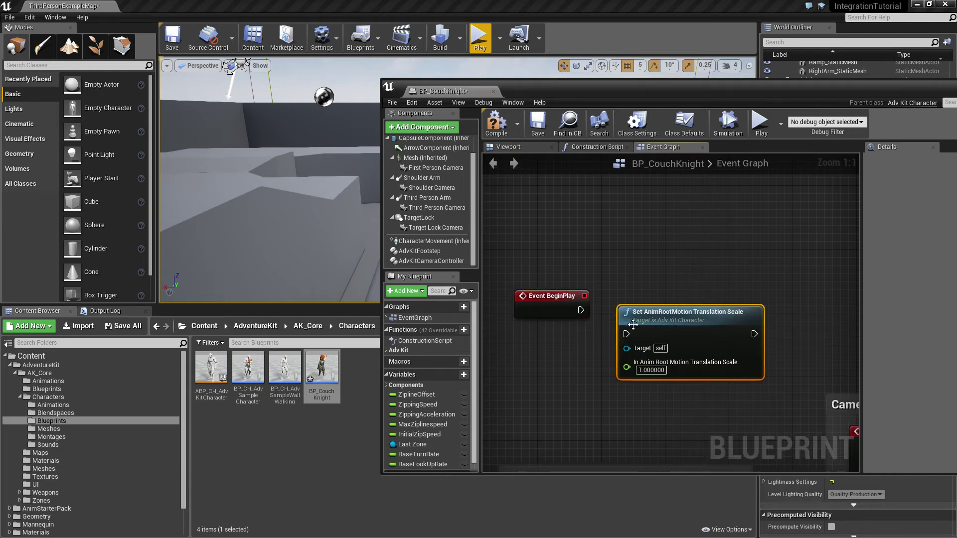
drag(580, 314, 580, 311)
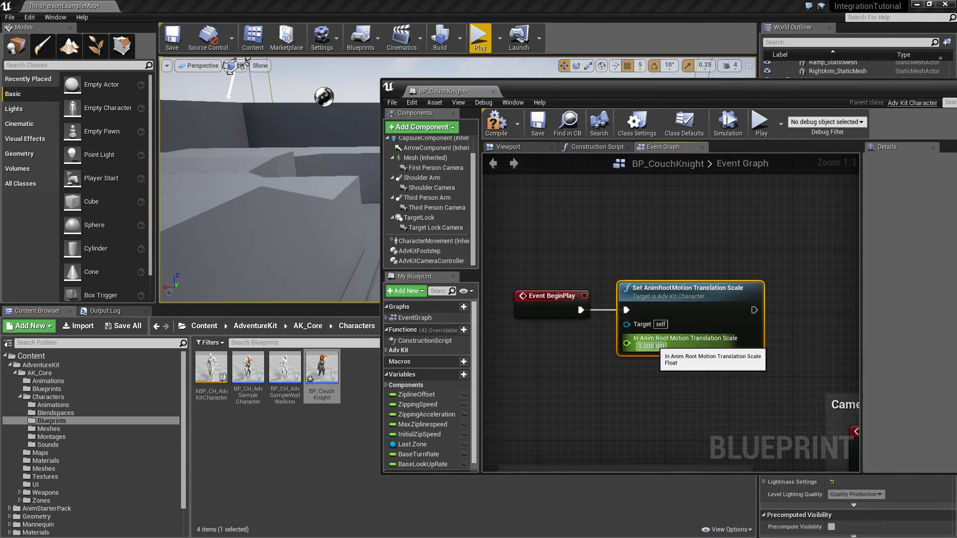
click(652, 347)
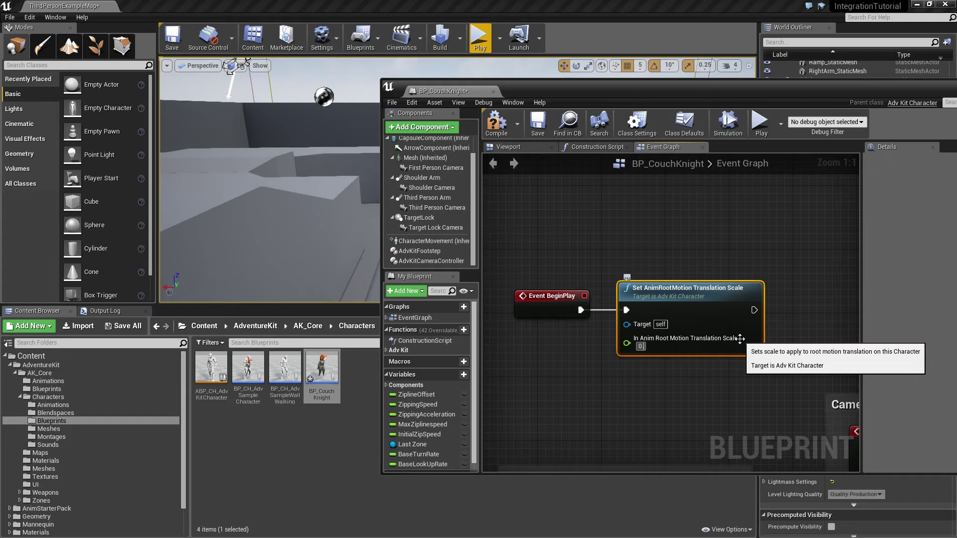
text(0.6)
key(Return)
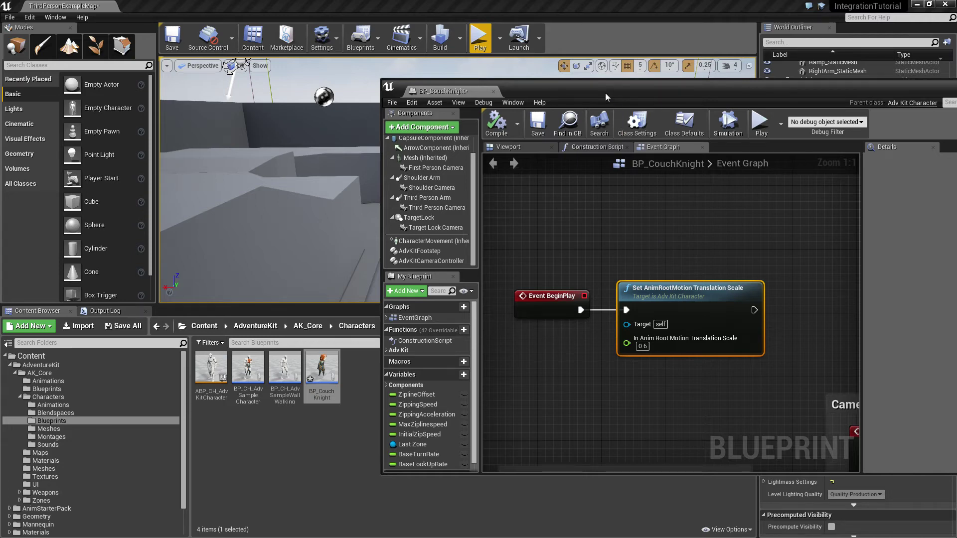
- Play-test the level, jumping to the box's ledge and climbing up with the knight, and end the session
drag(605, 93, 864, 101)
click(479, 37)
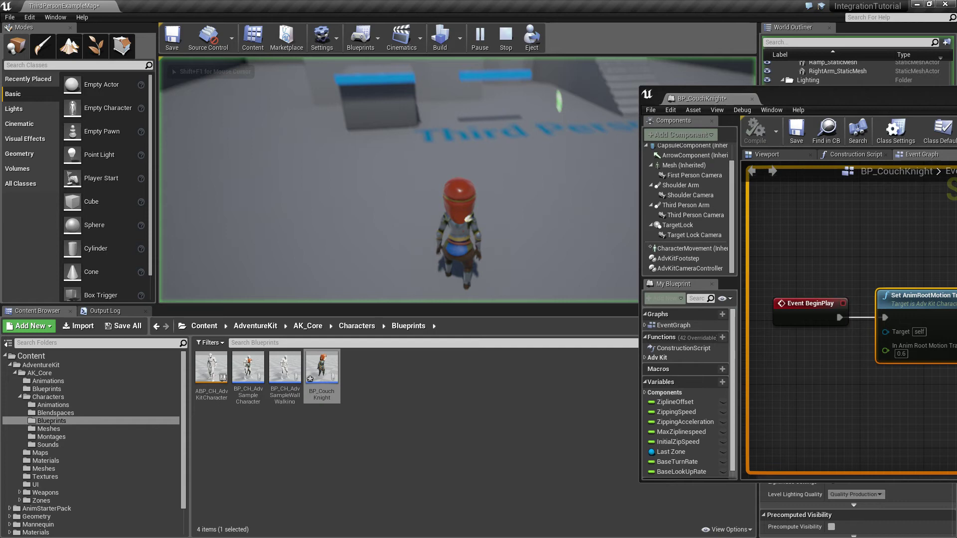
key(w)
key(space)
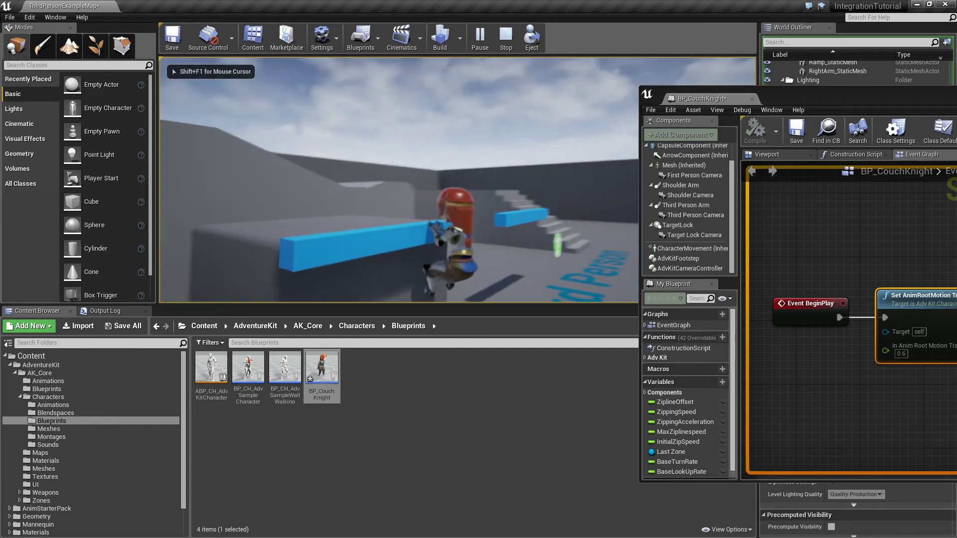
key(space)
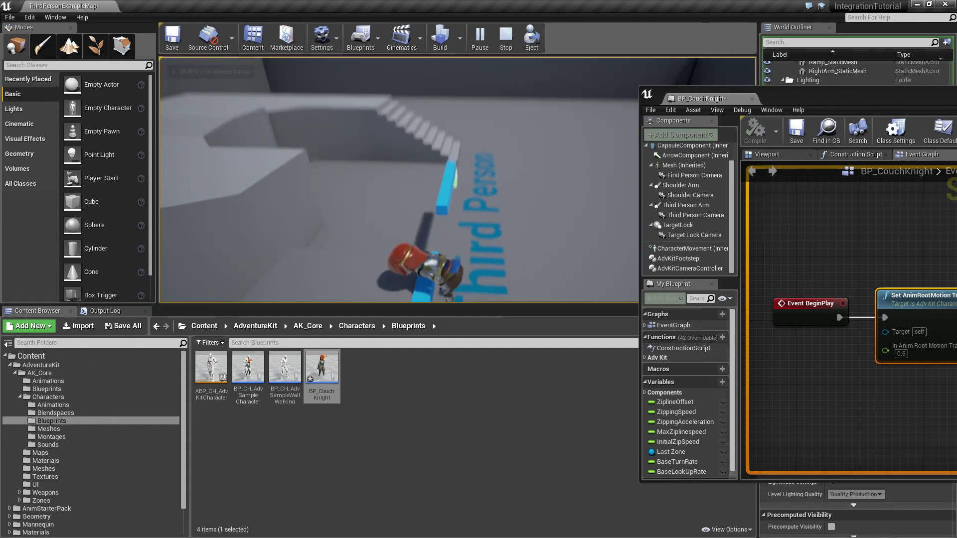
key(w)
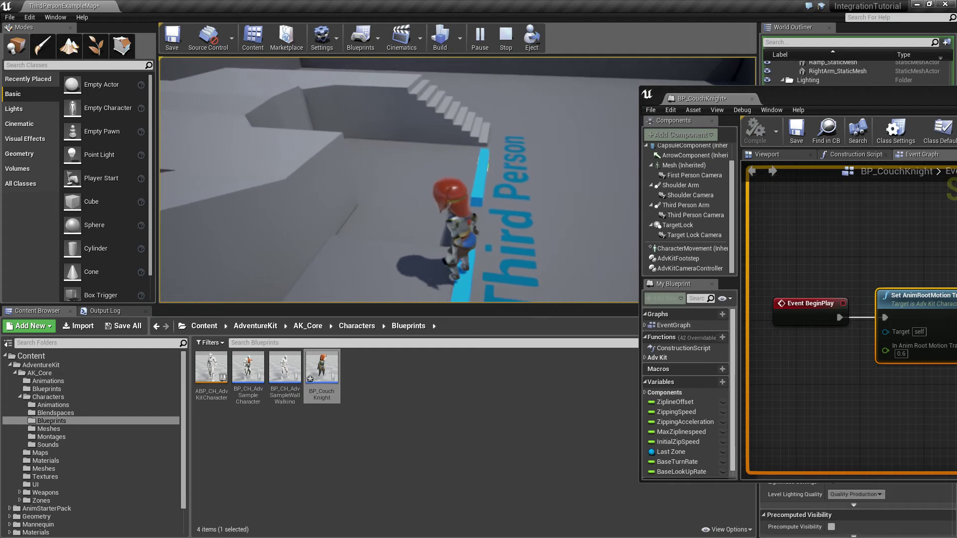
key(w)
key(Escape)
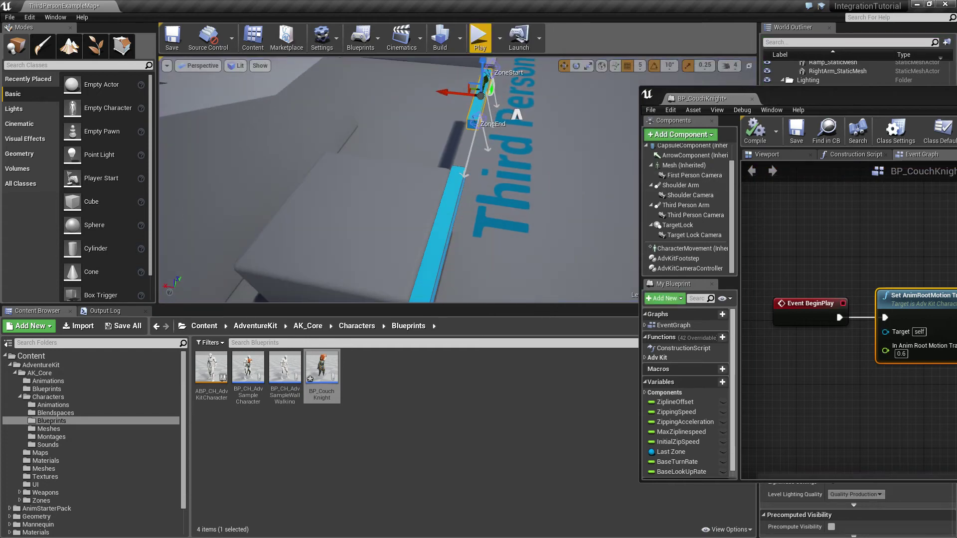
right_drag(398, 180, 374, 145)
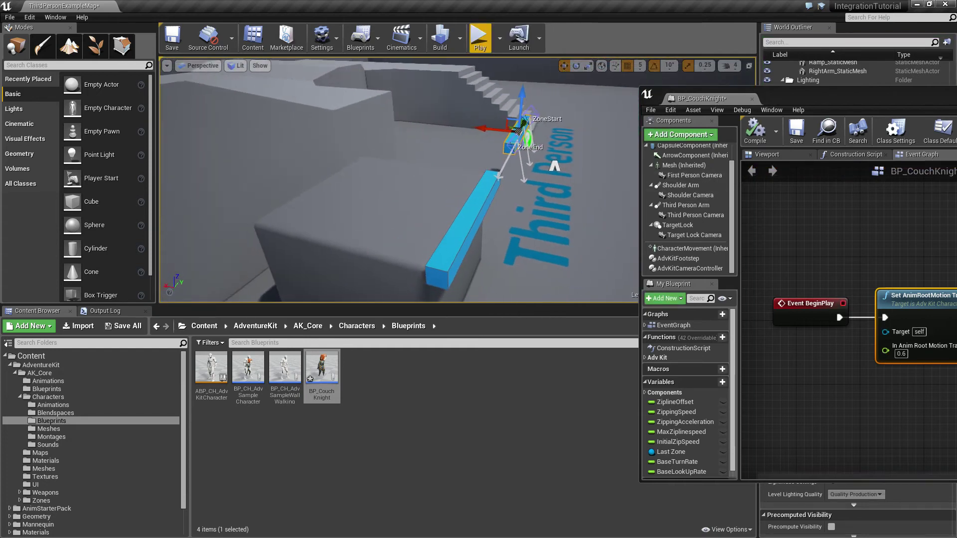
drag(793, 99, 355, 100)
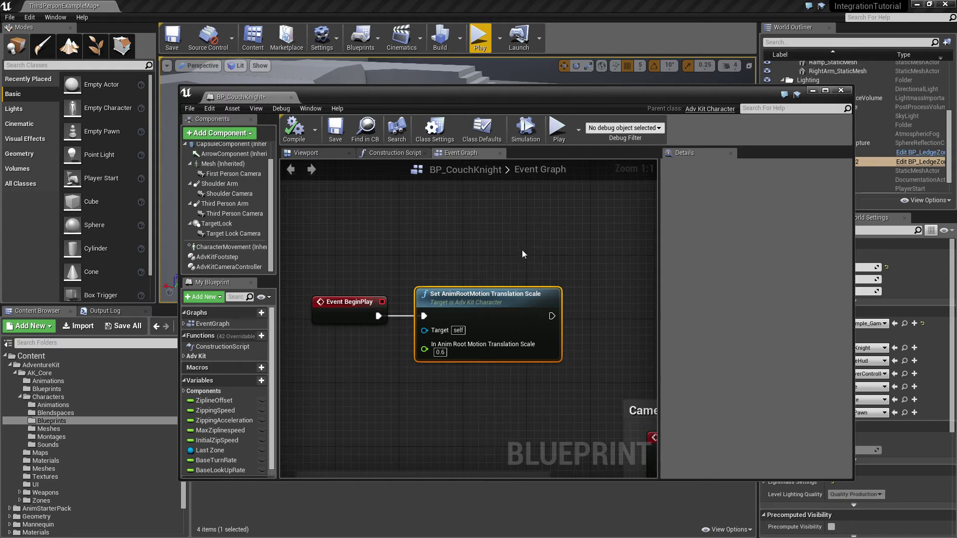
right_drag(529, 265, 534, 244)
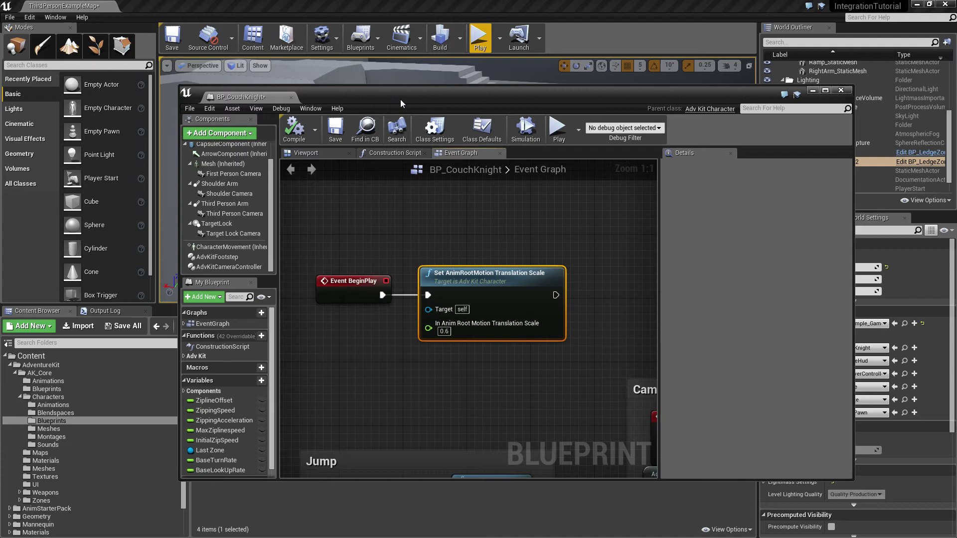
drag(400, 100, 951, 91)
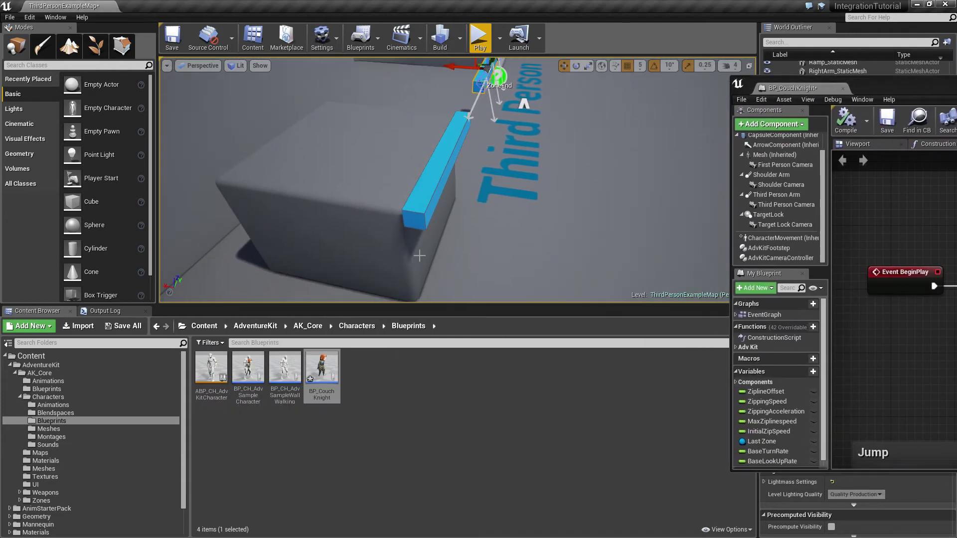
- Play-test from the floor beside the box, let the knight hang on its ledge, and end the session
right_click(495, 261)
click(518, 506)
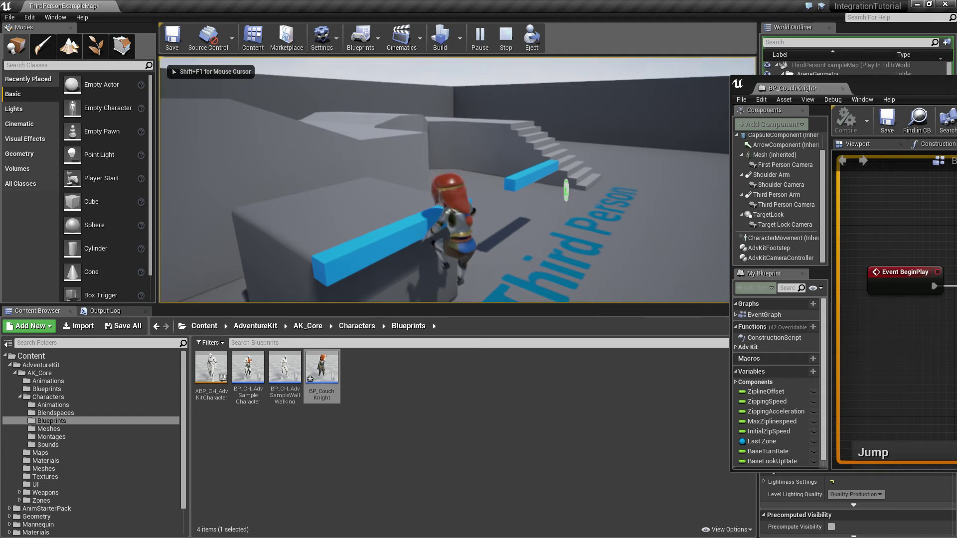
key(Escape)
- Play-test from the box itself, moving the knight around its ledge to check the climb, and end the session
right_drag(401, 154, 392, 219)
right_click(392, 220)
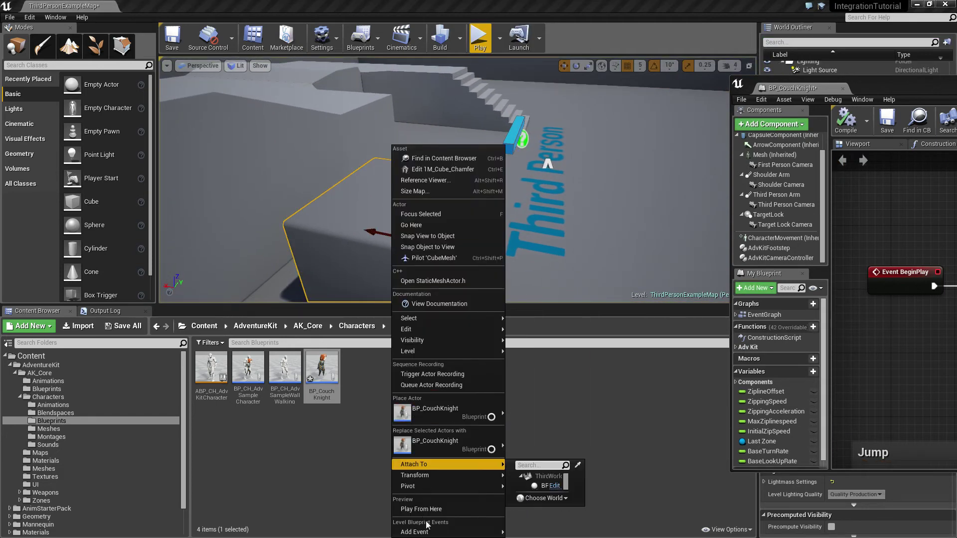
click(427, 515)
key(w)
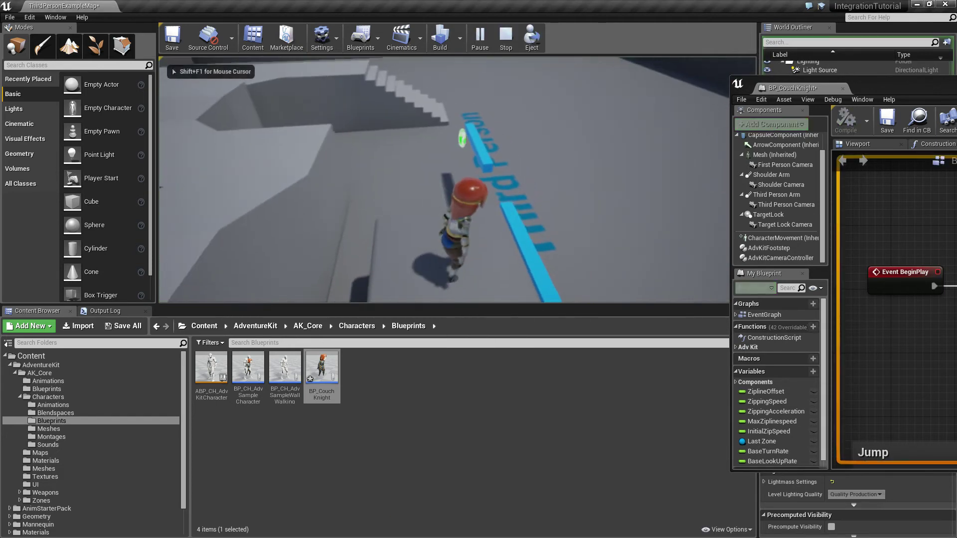
key(d)
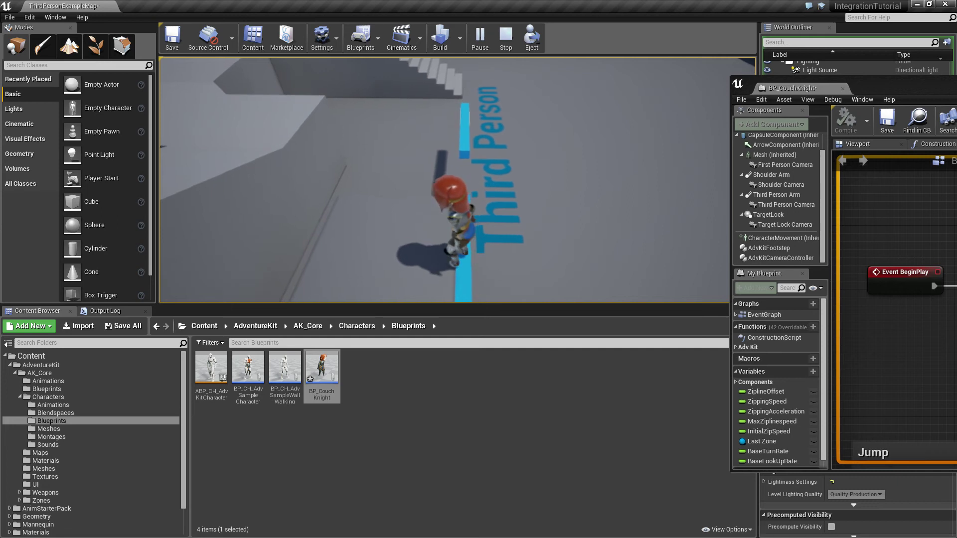
key(Escape)
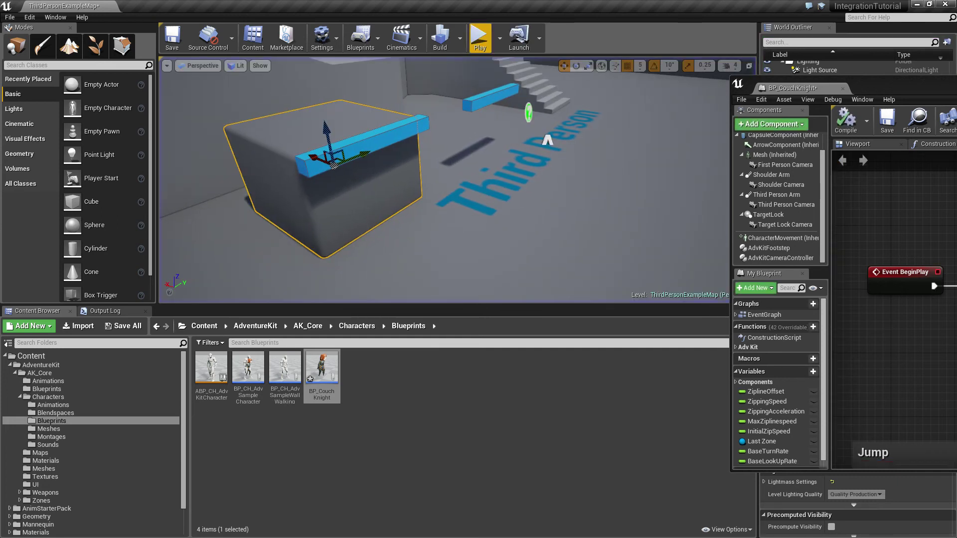
- Play-test from beside the box again, climb up from the ledge, run the knight off the box, and end the session
right_drag(440, 189, 513, 209)
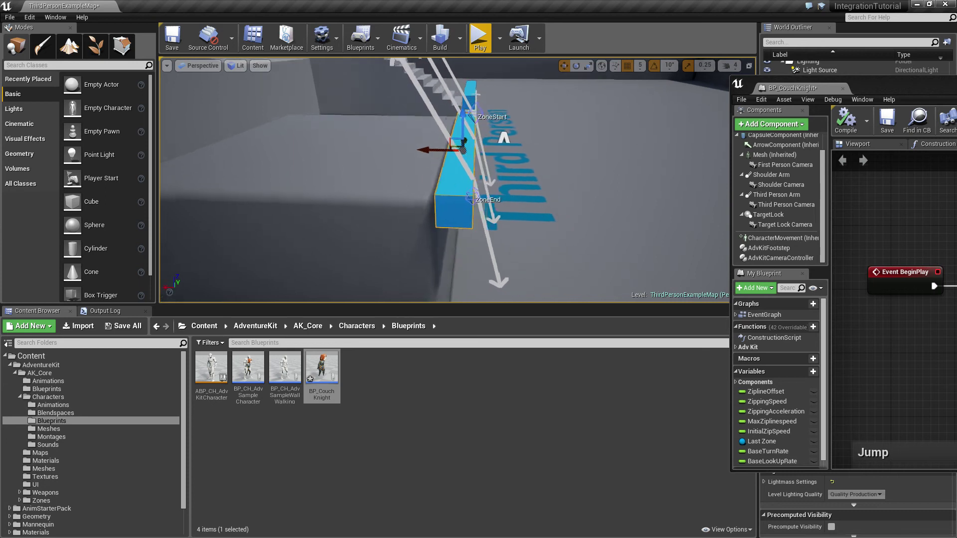
right_click(531, 261)
click(560, 509)
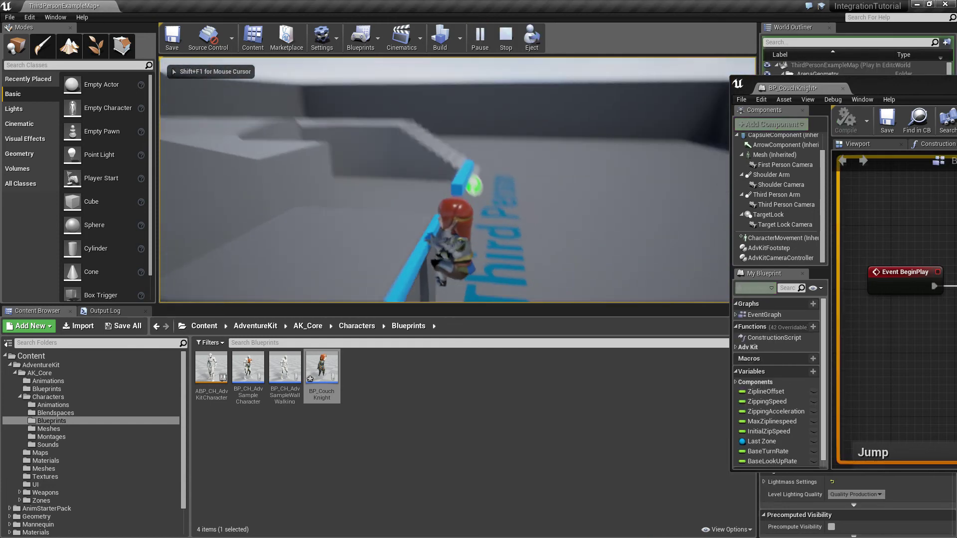
key(w)
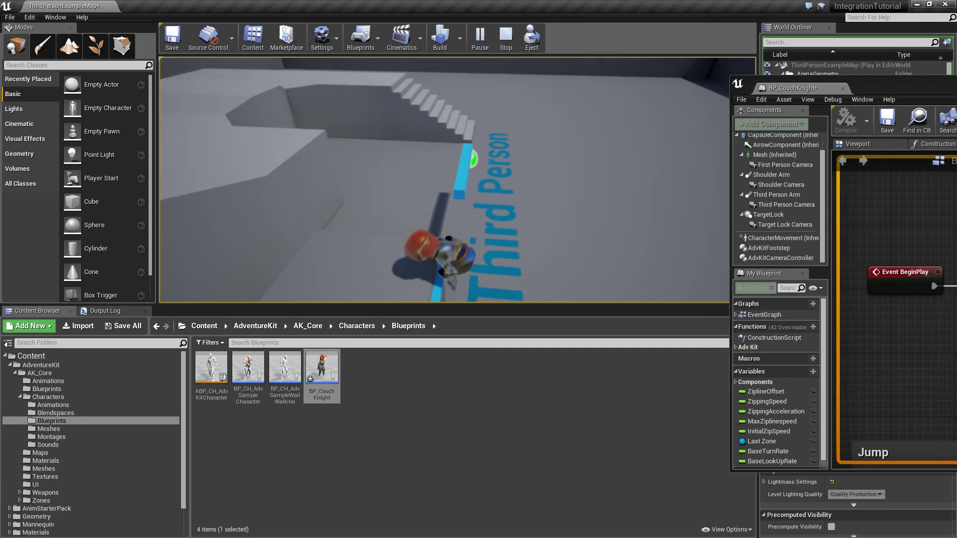
key(space)
key(space)
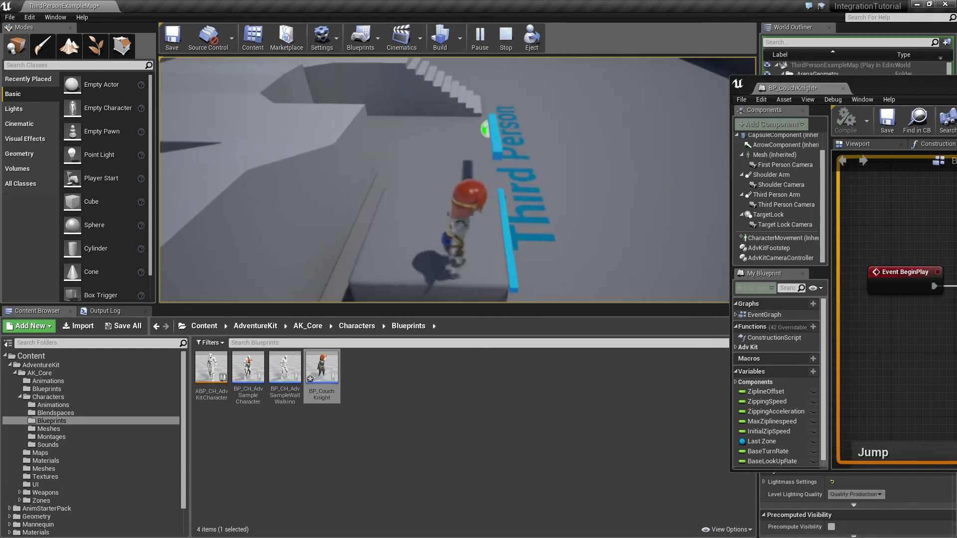
key(s)
key(d)
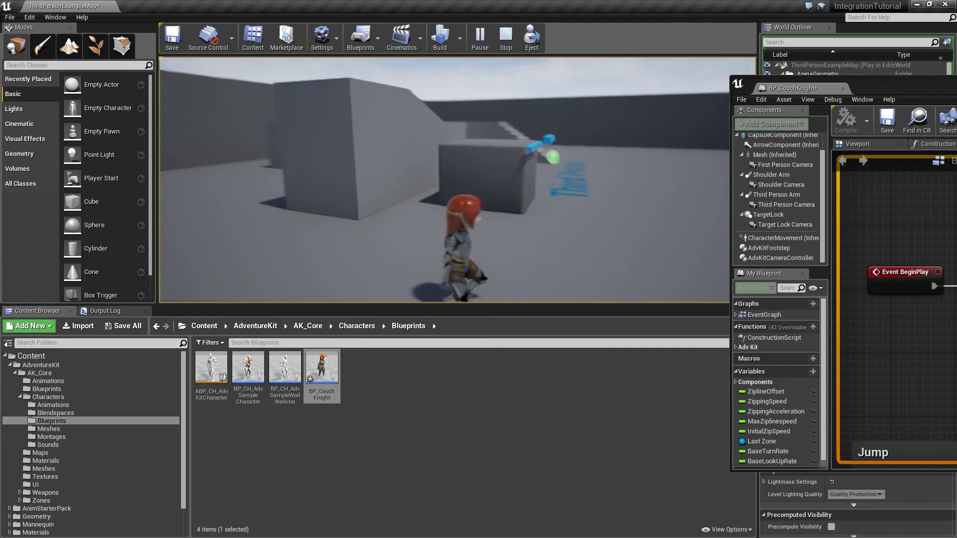
key(Escape)
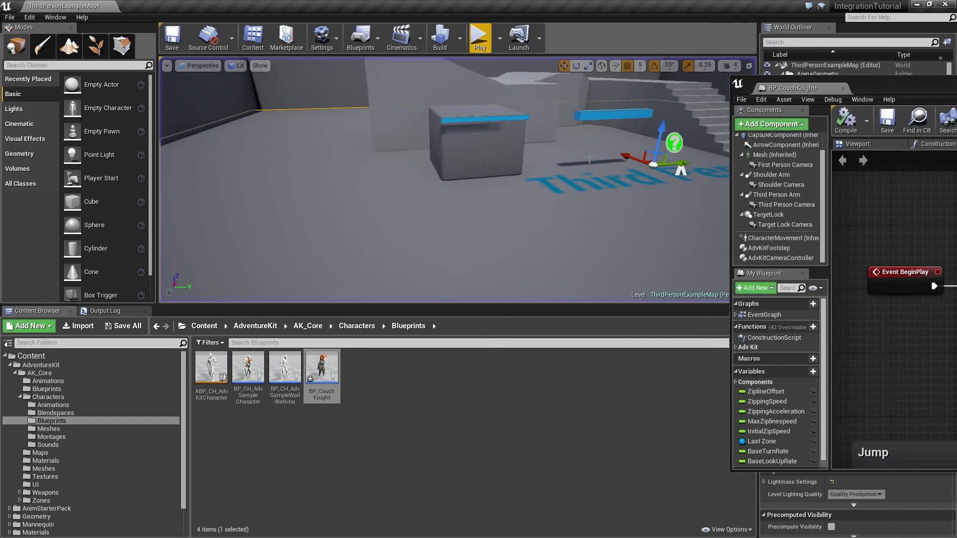
- Compile BP_CouchKnight and locate the AM_Dodge montage asset used by the dodge section's Play Anim Montage node
click(847, 121)
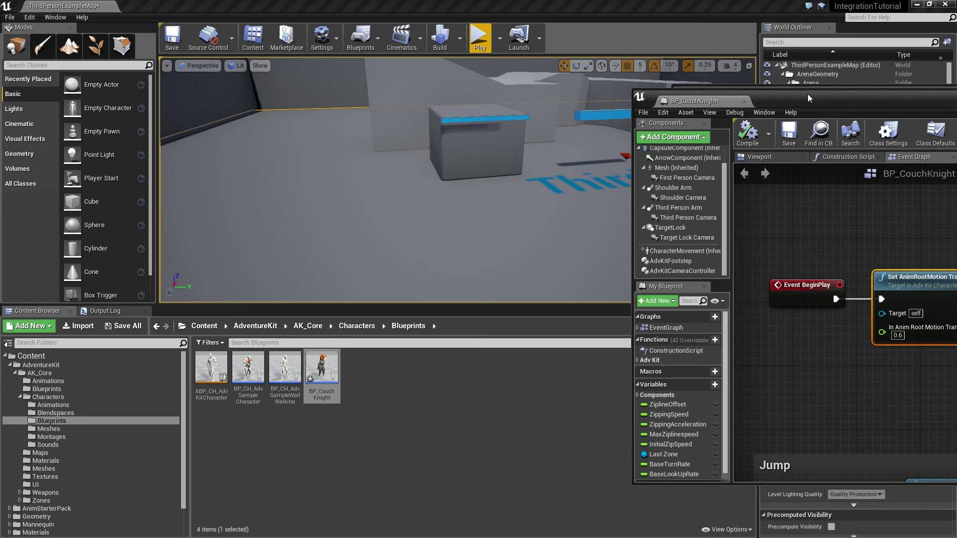
drag(808, 94, 435, 4)
right_drag(554, 286, 350, 160)
drag(683, 166, 788, 174)
scroll(680, 271, down, 2)
right_drag(681, 271, 376, 233)
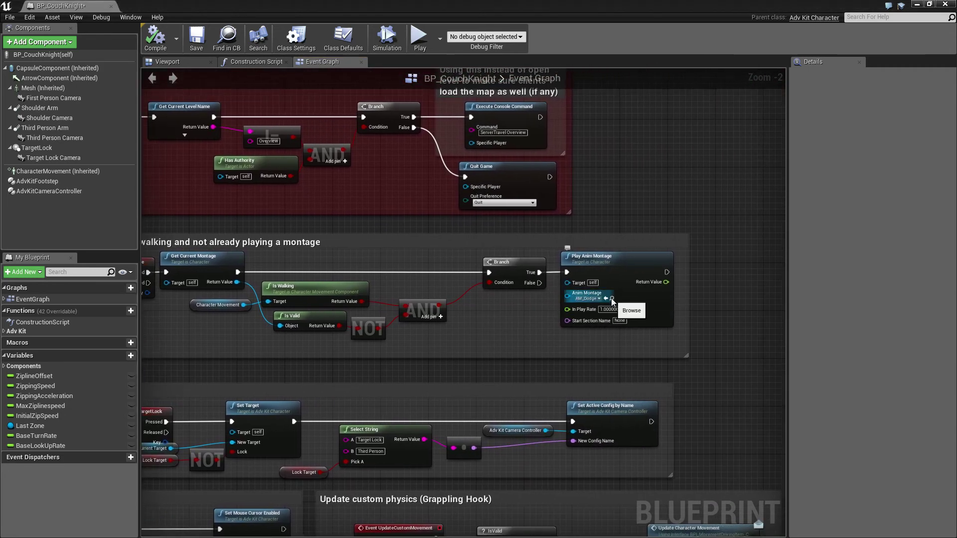
drag(301, 4, 947, 82)
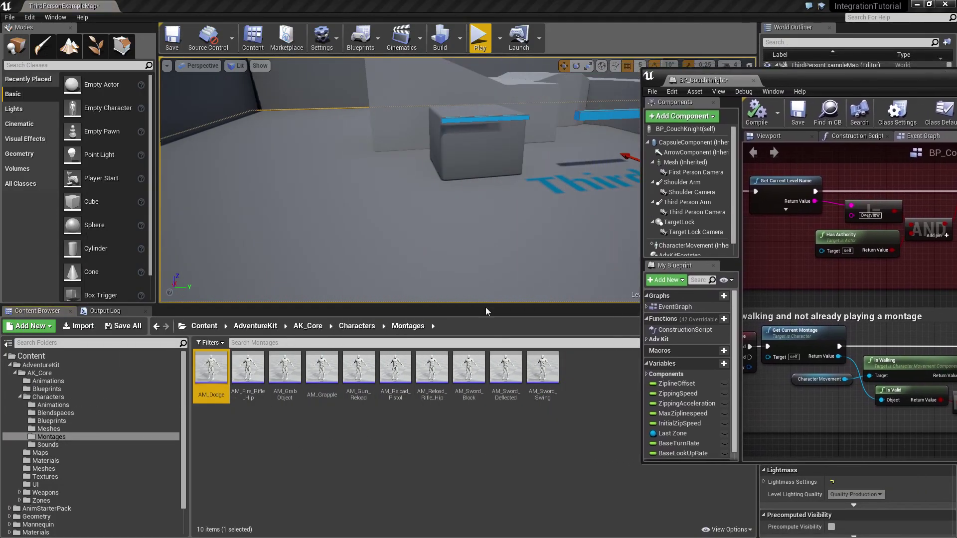
- Duplicate and retarget the AM_Dodge montage to S_Player_Character_Skeleton, with referenced assets remapped
right_click(210, 375)
mouse_move(267, 161)
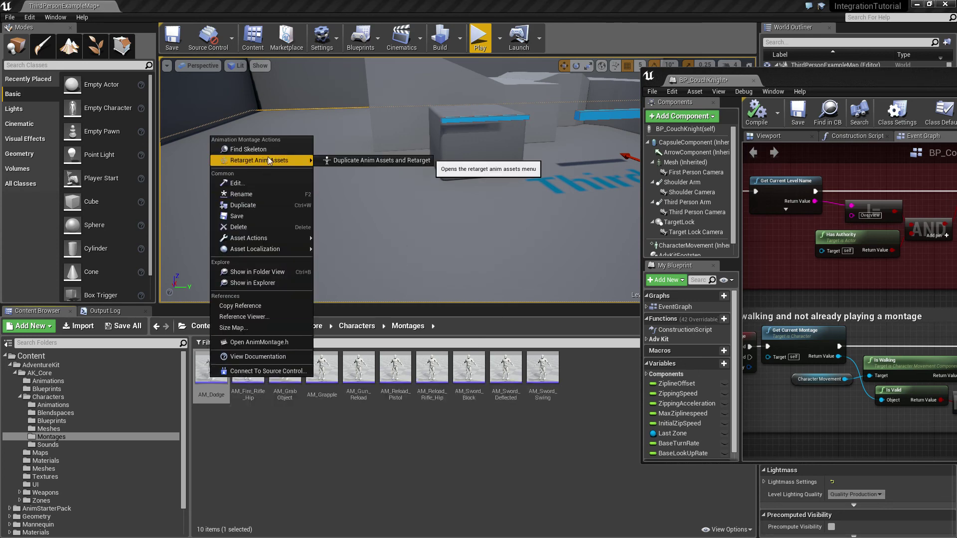
click(344, 159)
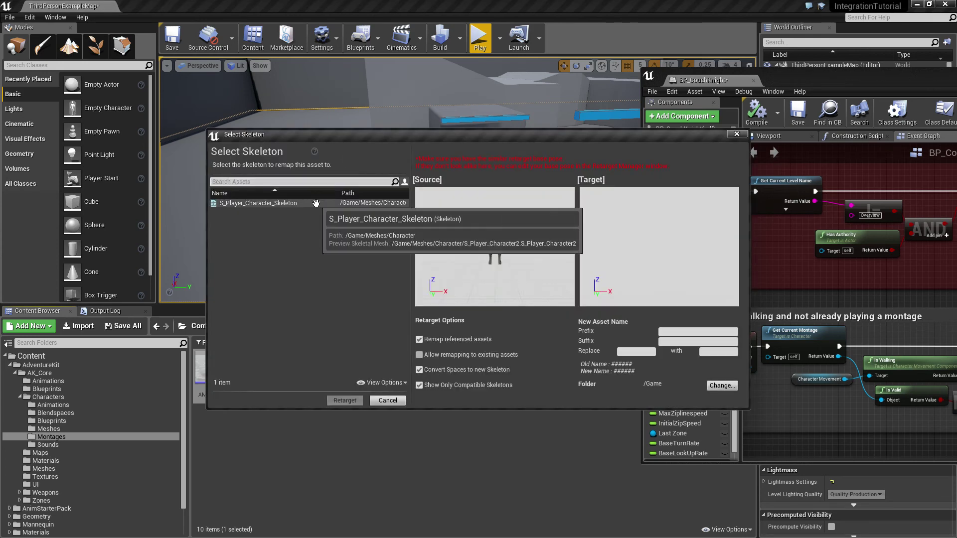
click(344, 203)
click(345, 400)
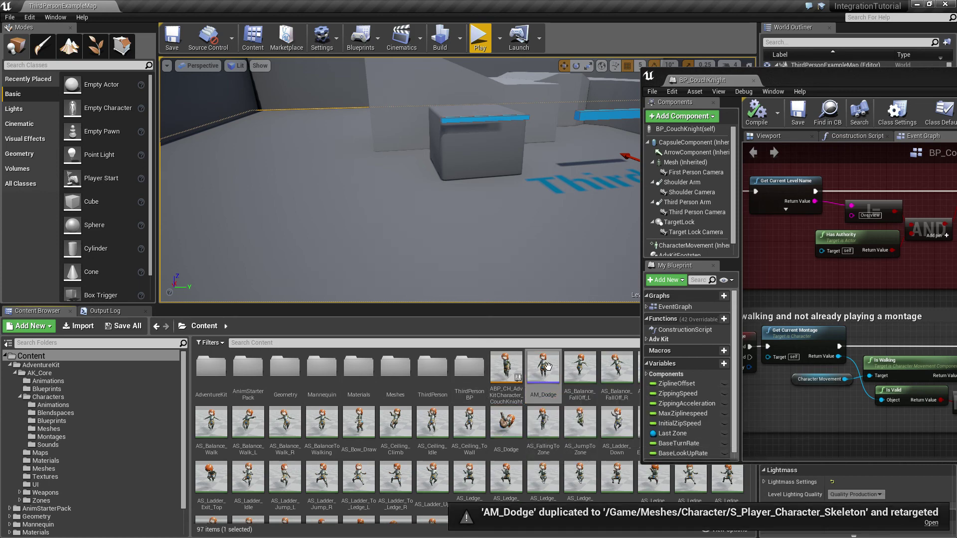
- Assign the retargeted AM_Dodge to the dodge section's Play Anim Montage node and compile BP_CouchKnight
drag(836, 77, 351, 92)
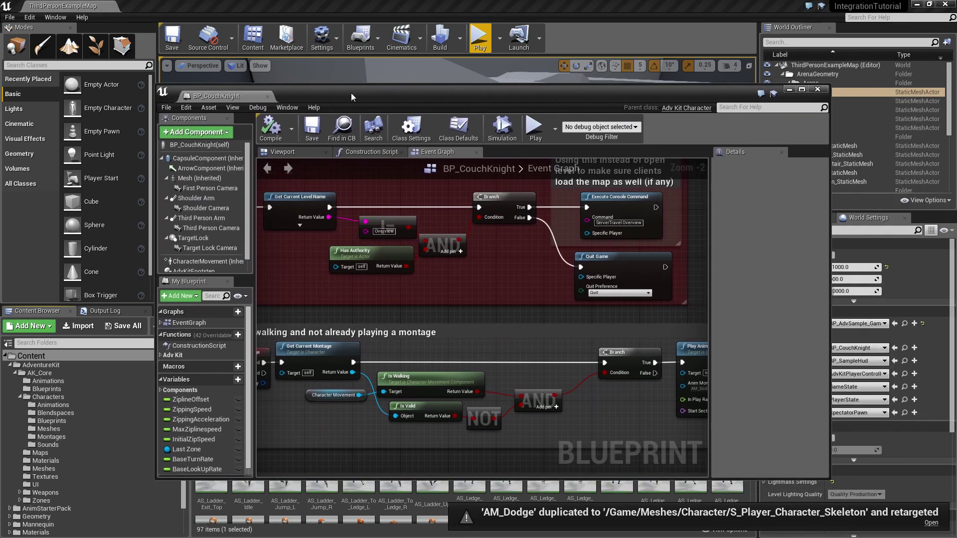
scroll(516, 324, up, 3)
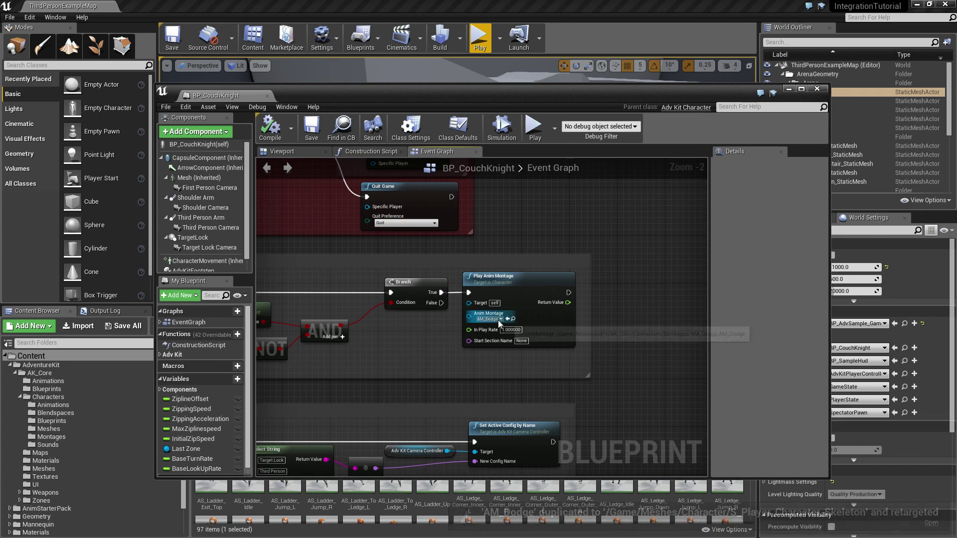
click(270, 131)
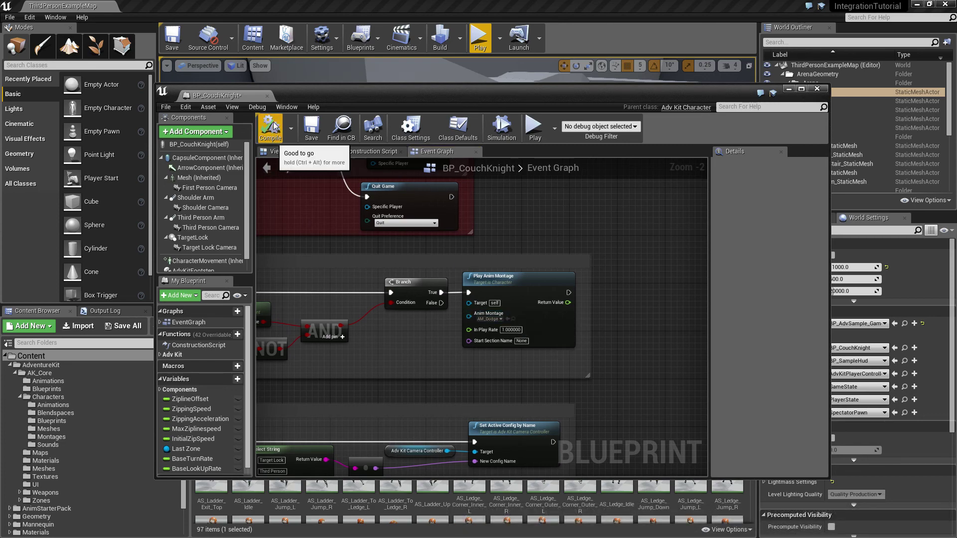
- Play-test the level, moving the knight across the floor to check the dodge, and end the session
drag(333, 96, 946, 95)
click(480, 40)
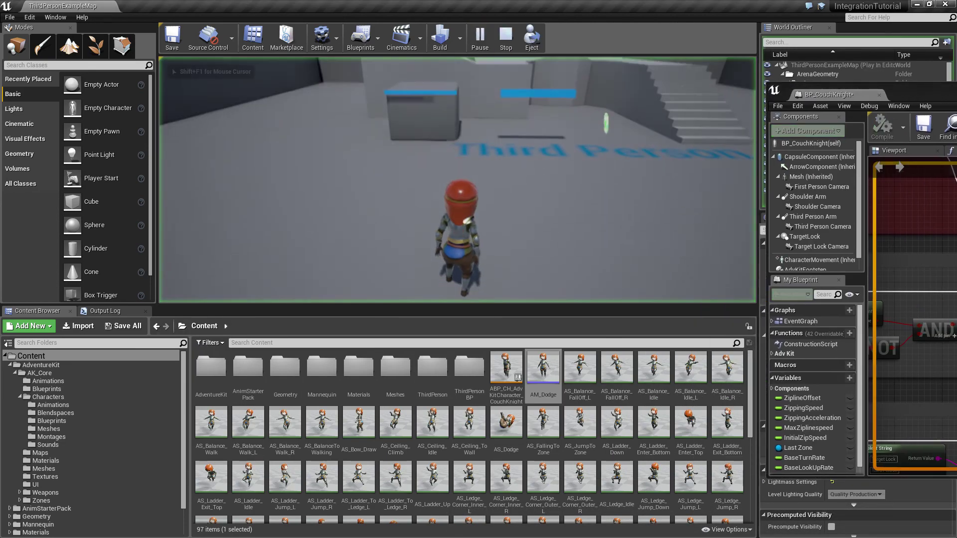
key(w)
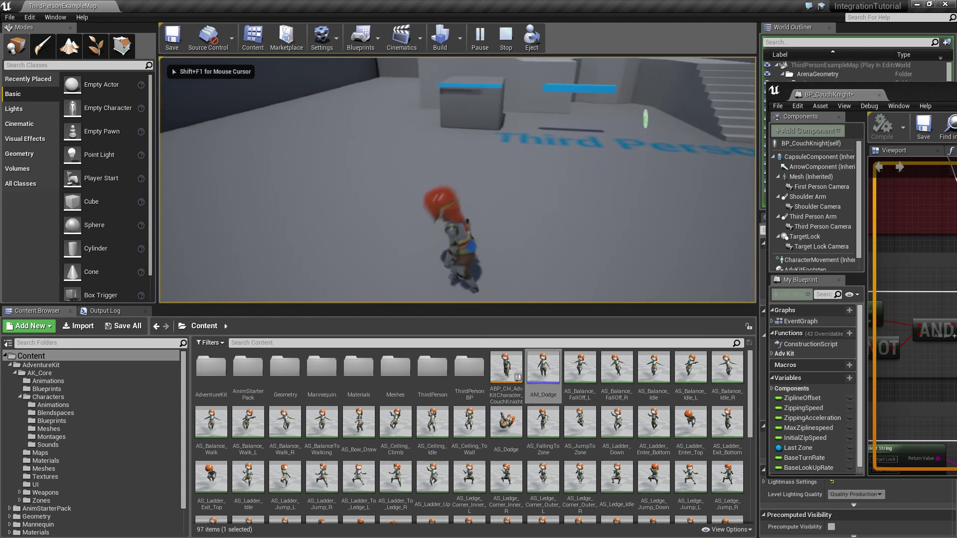
key(space)
key(Escape)
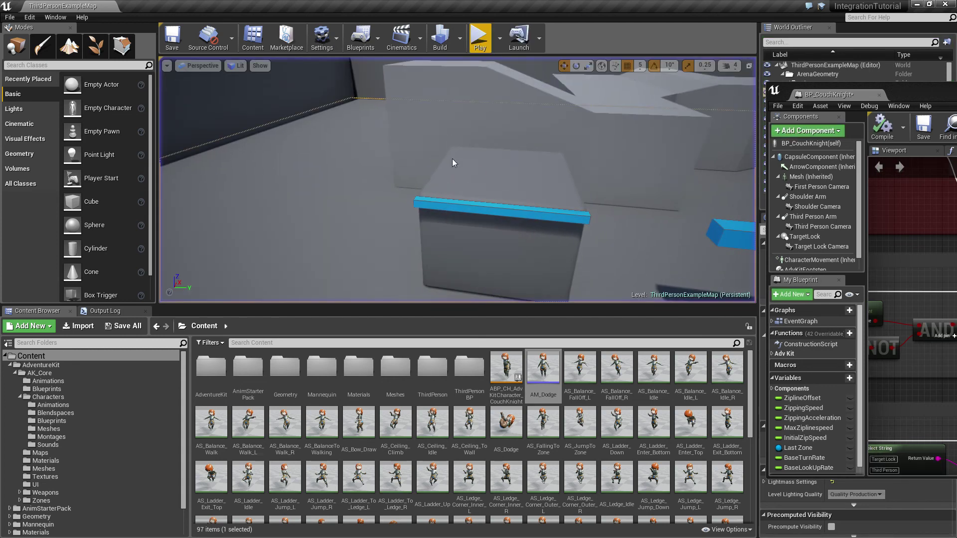
- Open BP_CouchKnight's Use function from the Adv Kit category and locate the AM_GrabObject asset used by its Play Anim Montage node
drag(940, 97, 439, 71)
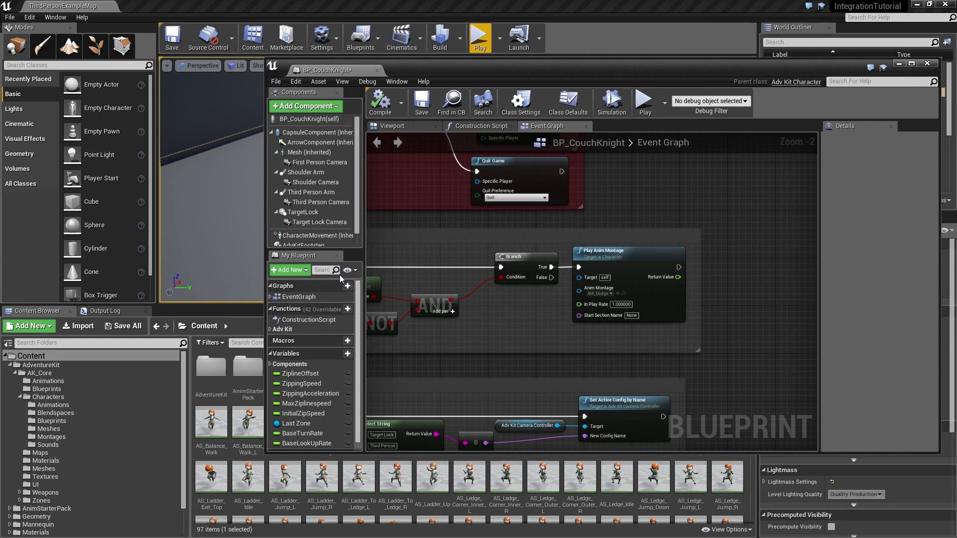
click(270, 329)
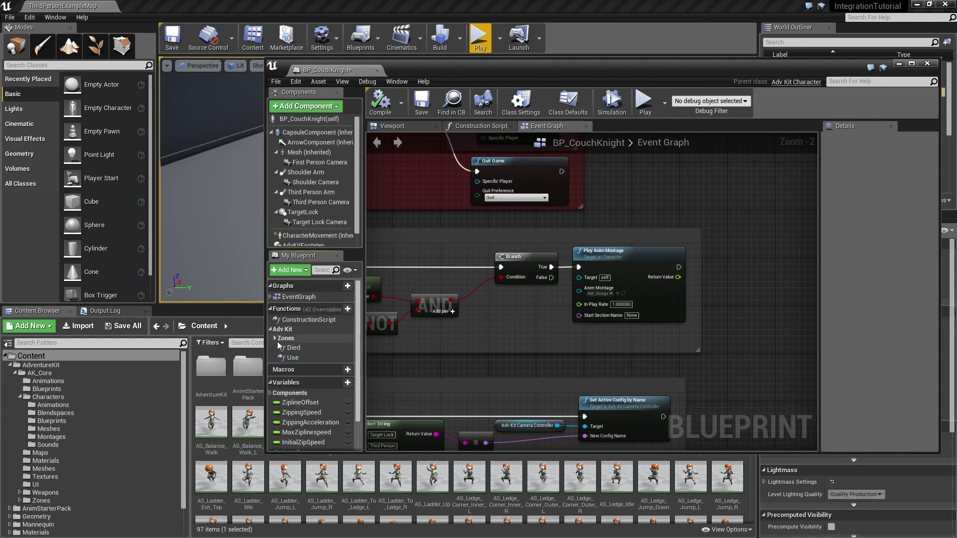
double_click(293, 357)
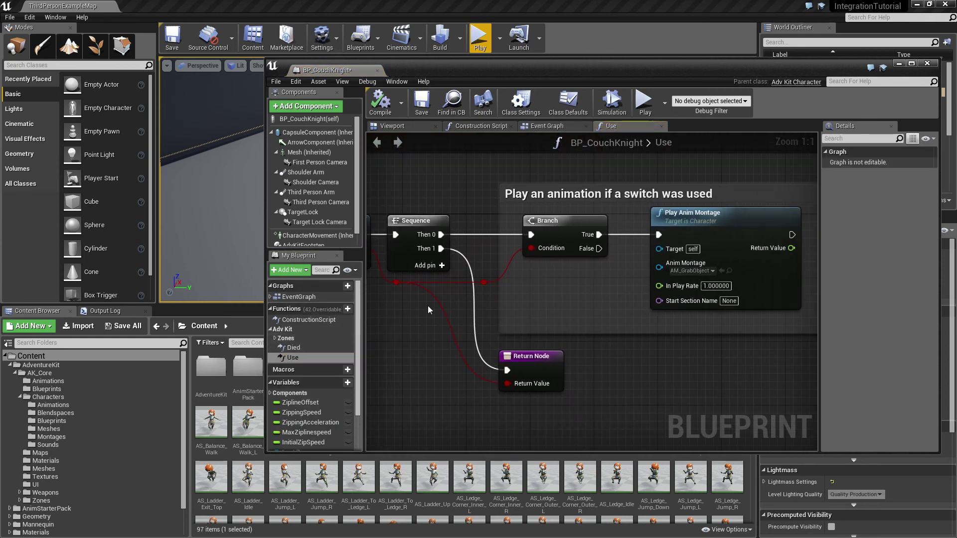
scroll(427, 310, down, 1)
right_drag(602, 316, 536, 320)
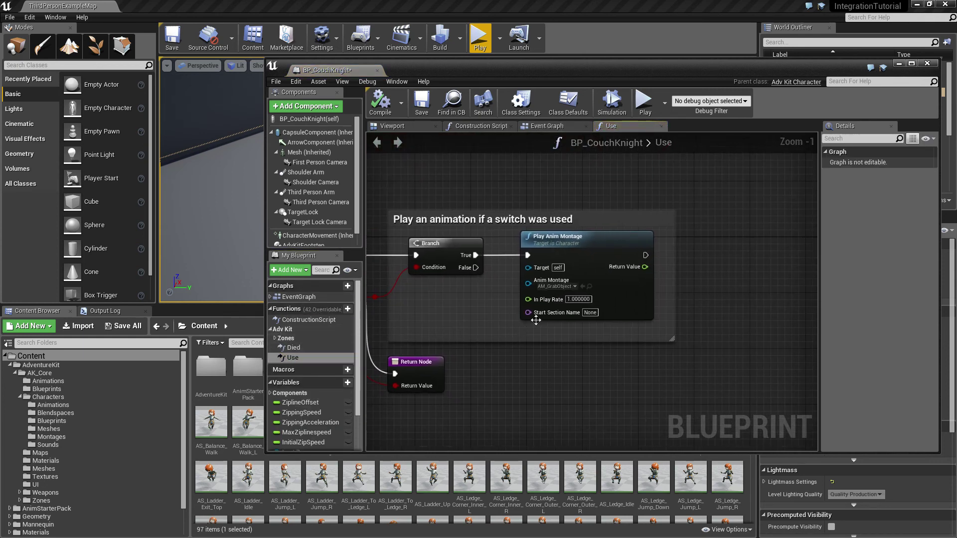
click(591, 289)
- Duplicate and retarget the AM_GrabObject montage to S_Player_Character_Skeleton, with referenced assets remapped
drag(498, 65, 717, 87)
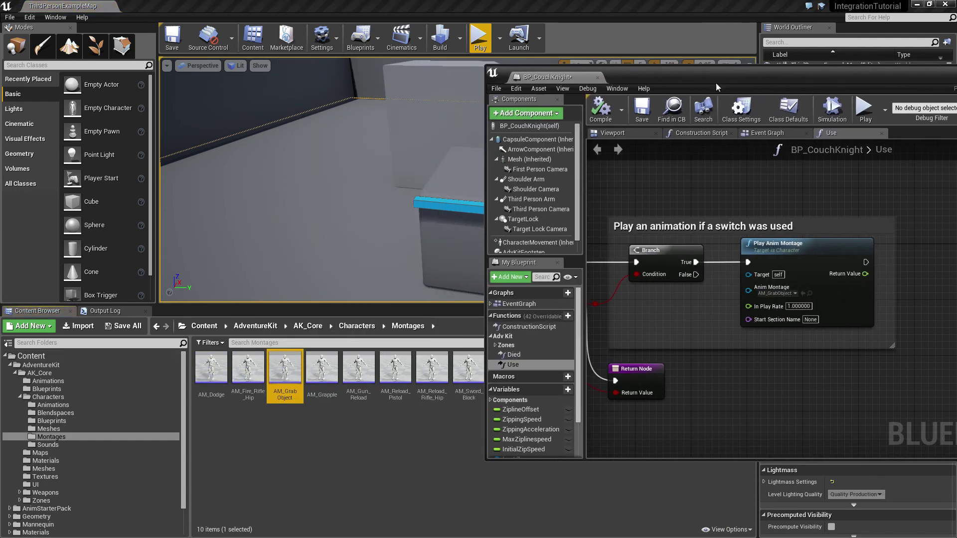
right_click(288, 377)
mouse_move(331, 169)
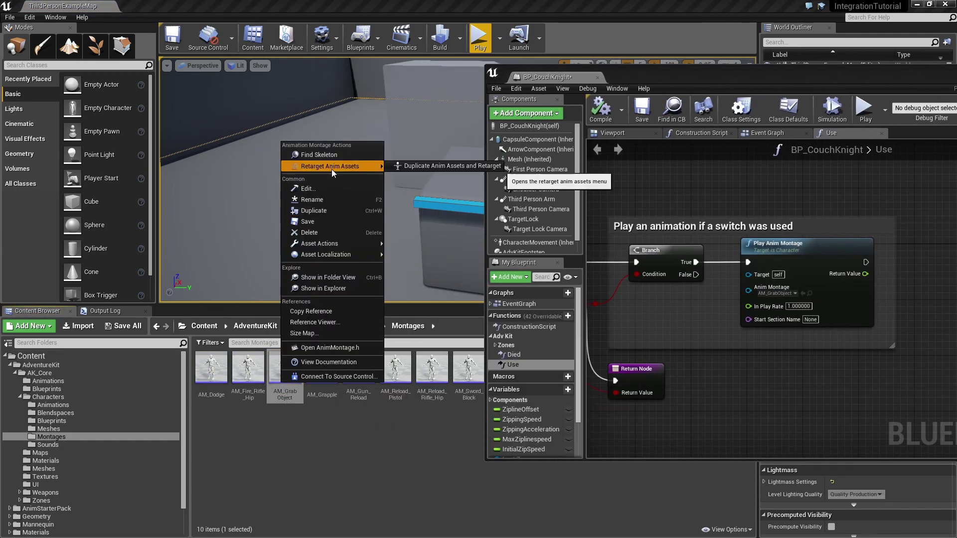
click(414, 165)
click(279, 203)
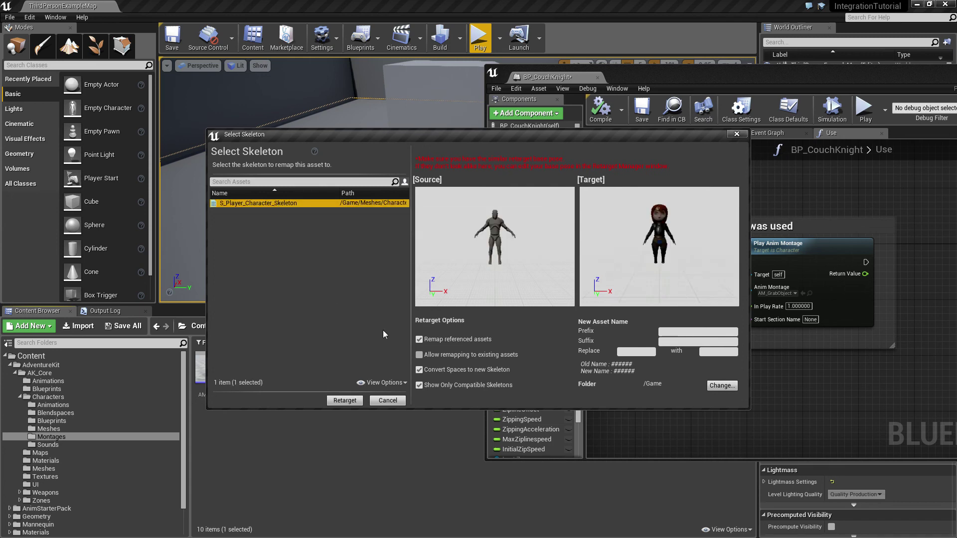
click(335, 397)
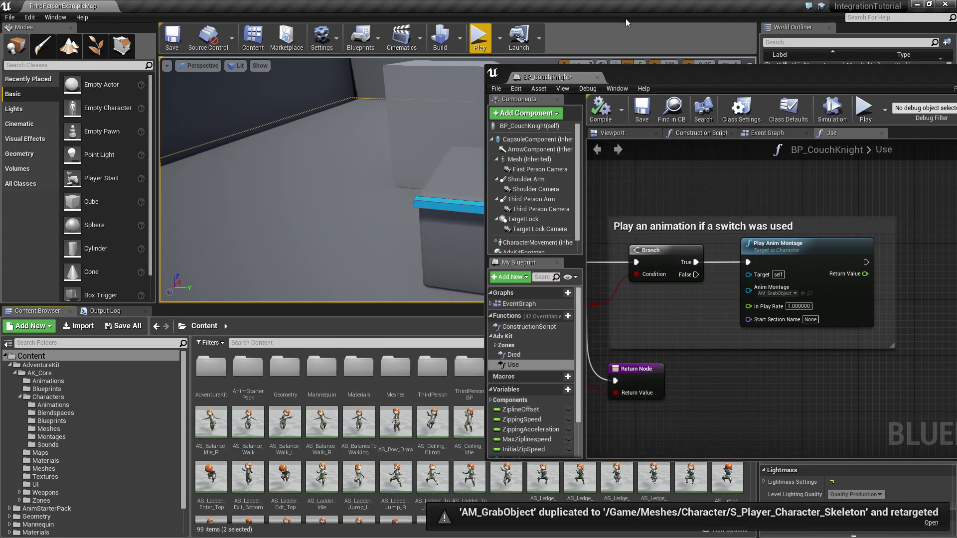
- Save all assets and assign the retargeted AM_GrabObject to the Play Anim Montage node in the Use function
drag(643, 83, 339, 75)
click(581, 367)
key(ctrl+shift+s)
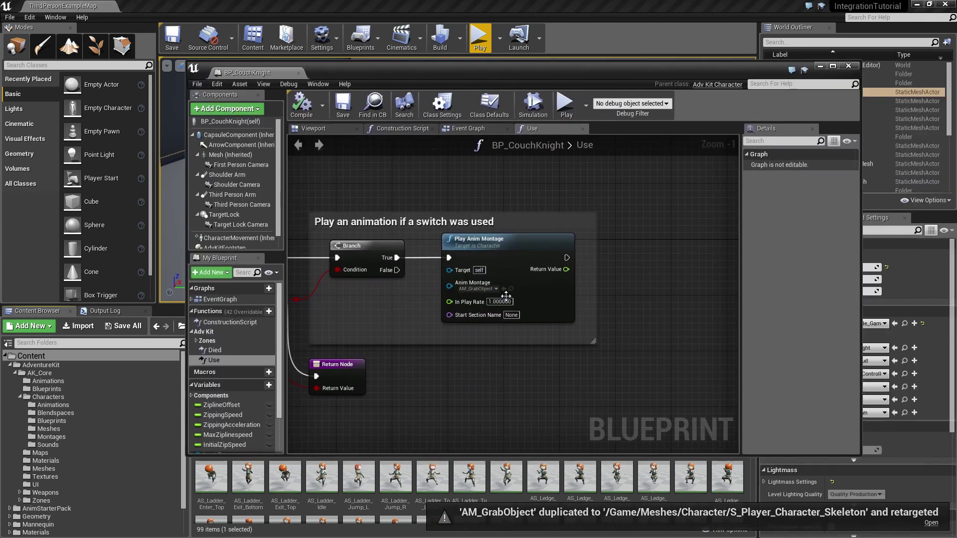
click(505, 290)
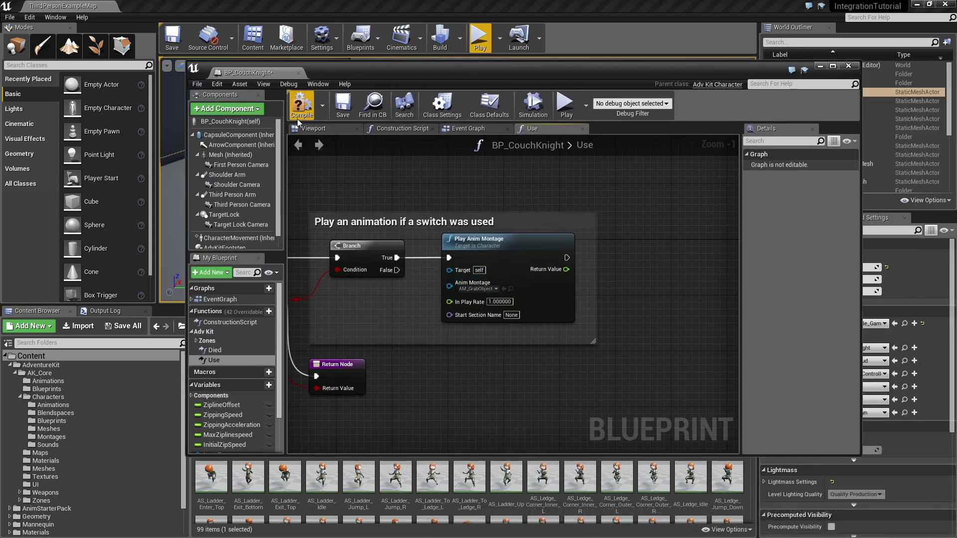
- Compile and save BP_CouchKnight, and close its blueprint editor
click(301, 106)
click(343, 115)
drag(323, 72, 405, 85)
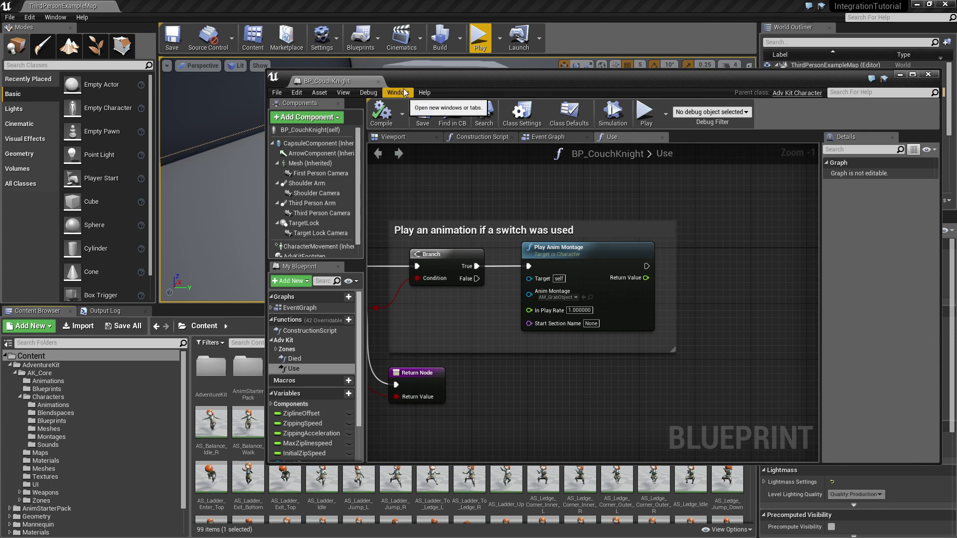
click(378, 82)
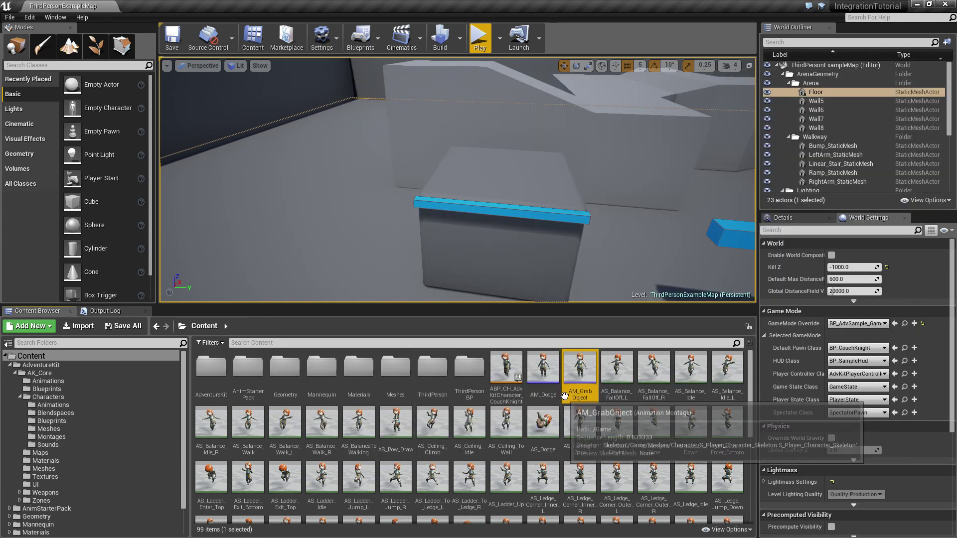
mouse_move(560, 225)
right_down()
mouse_move(549, 219)
mouse_move(562, 220)
right_up()
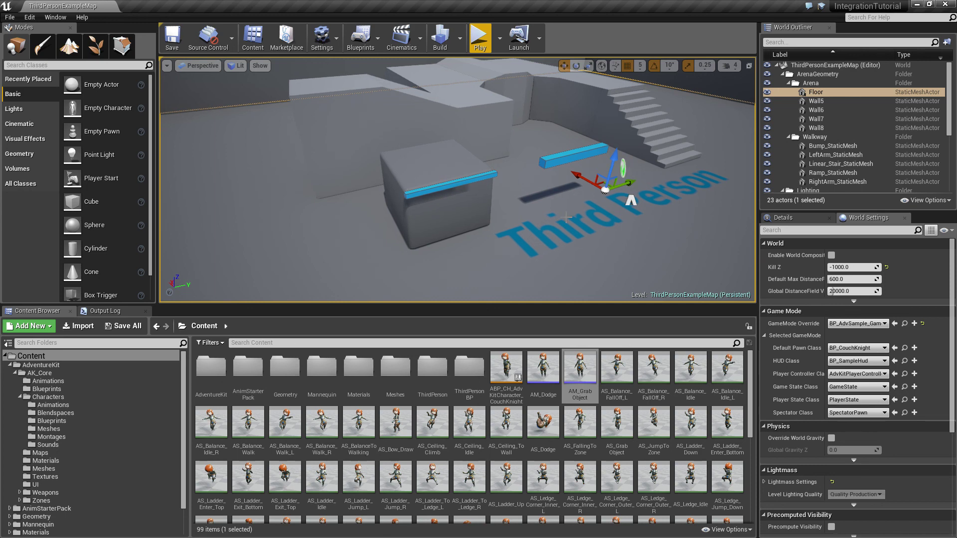
right_drag(610, 236, 536, 228)
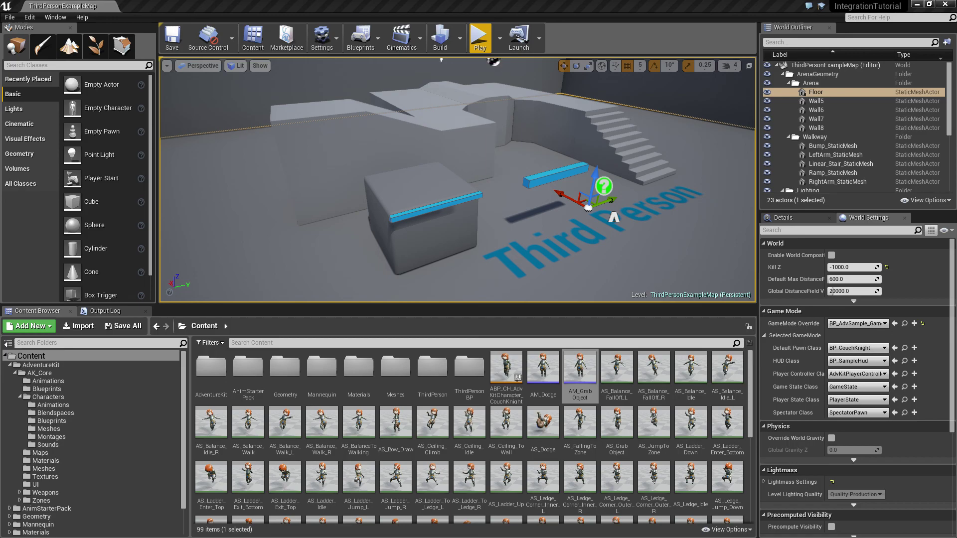